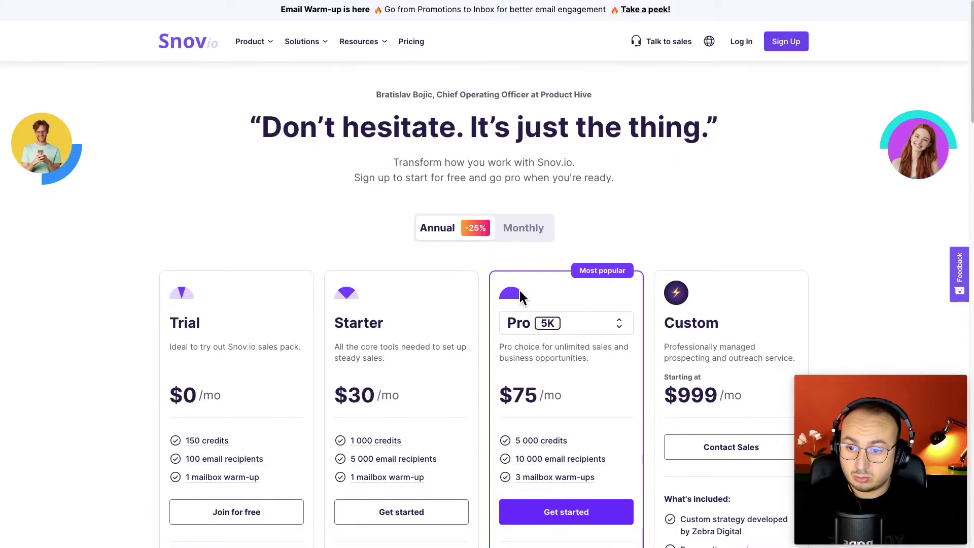
Sign up for a Snov.io account and submit the onboarding form with company size 1-10, occupation Lead generation and goal Find leads
scroll(519, 288, "down", 2)
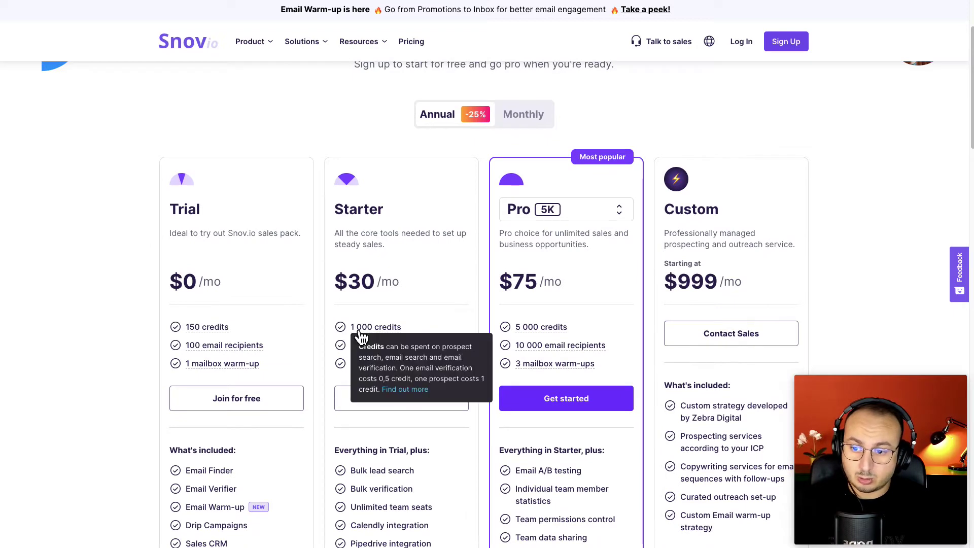
mouse_move(573, 343)
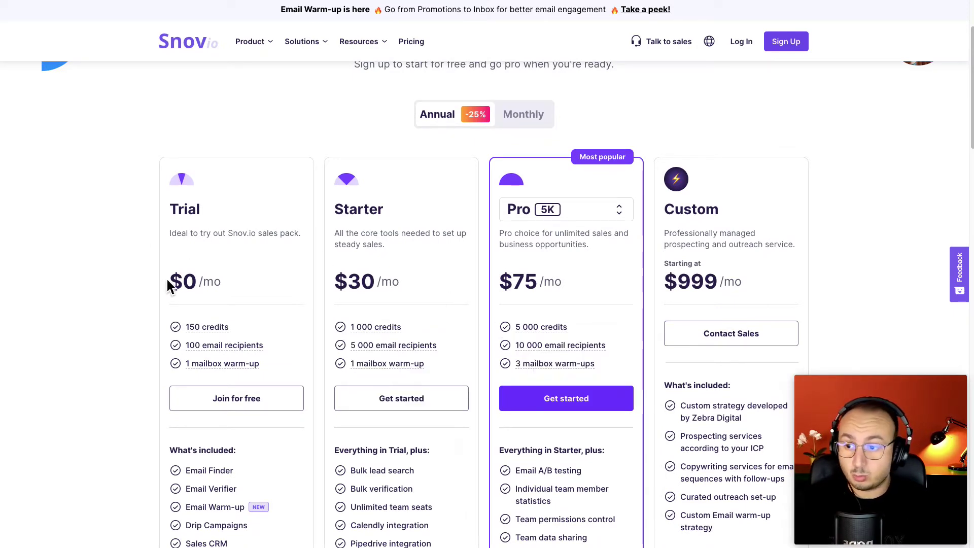
scroll(124, 285, "down", 1)
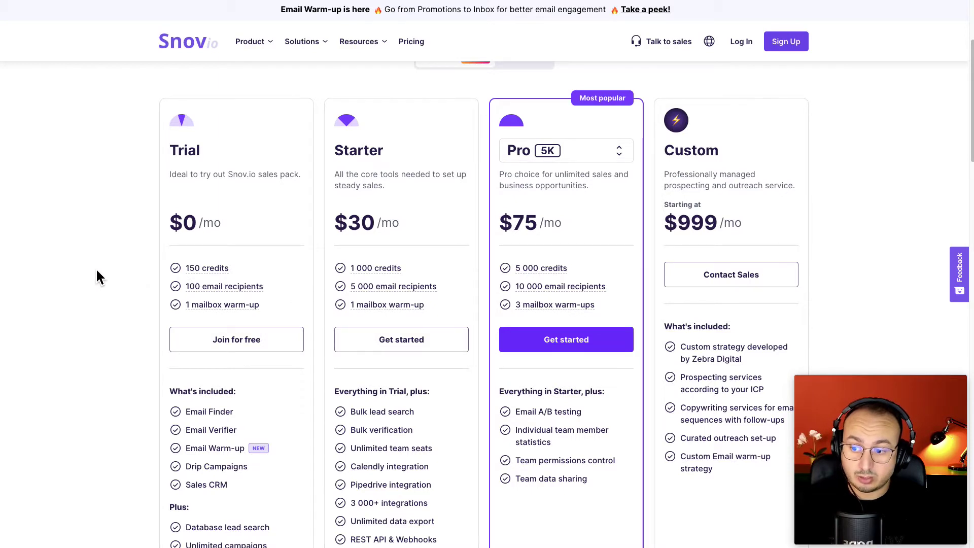
scroll(97, 277, "down", 2)
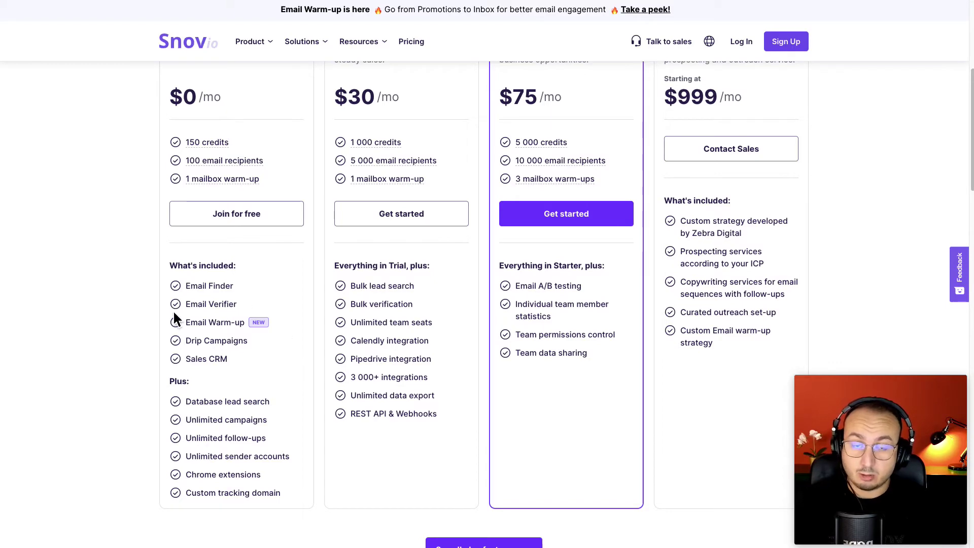
scroll(175, 322, "up", 5)
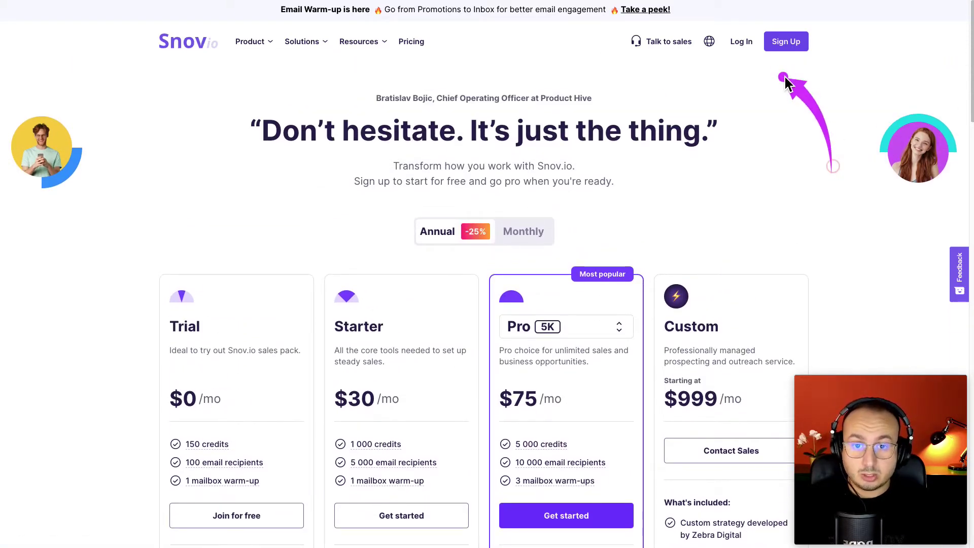
left_click(795, 50)
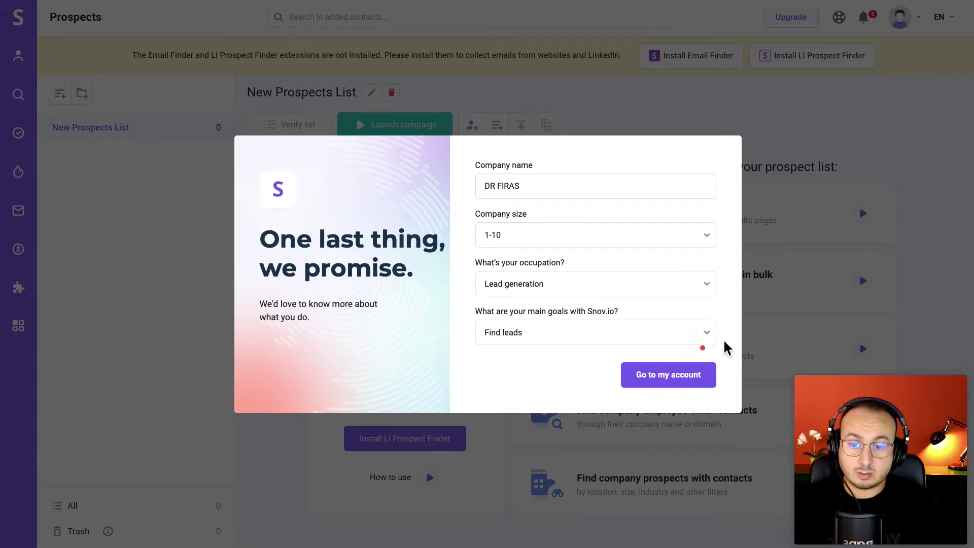
left_click(665, 380)
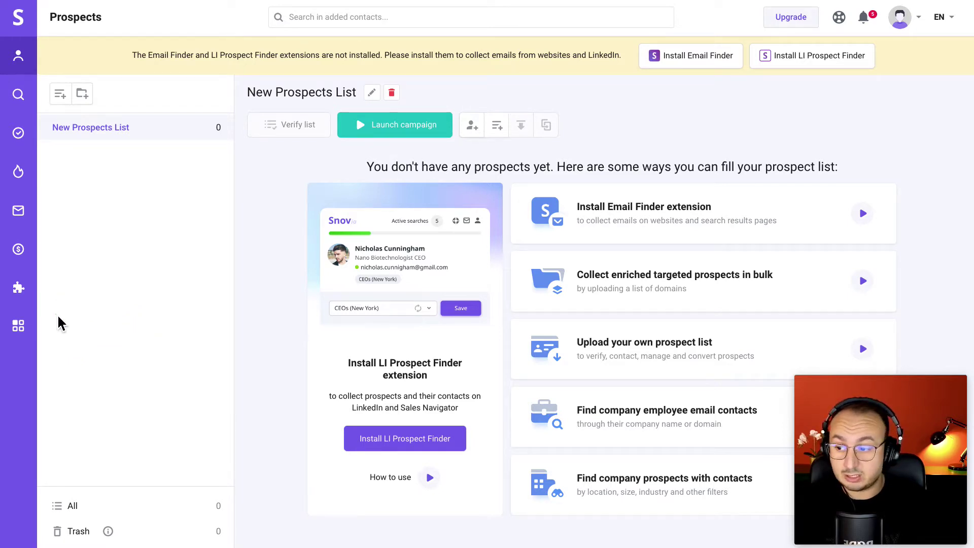
Install the Email Finder by Snov.io extension from the Chrome Web Store
left_click(73, 296)
mouse_move(20, 292)
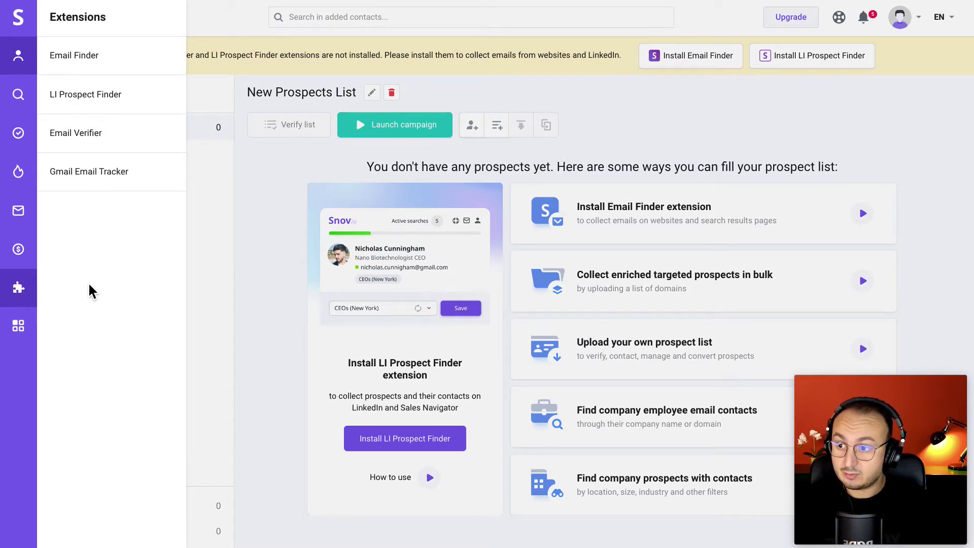
left_click(122, 255)
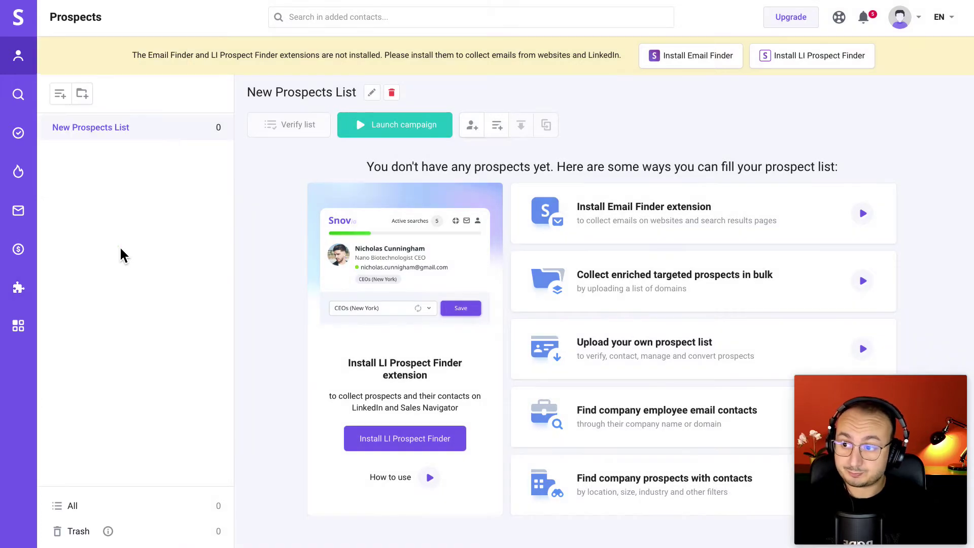
left_click(20, 290)
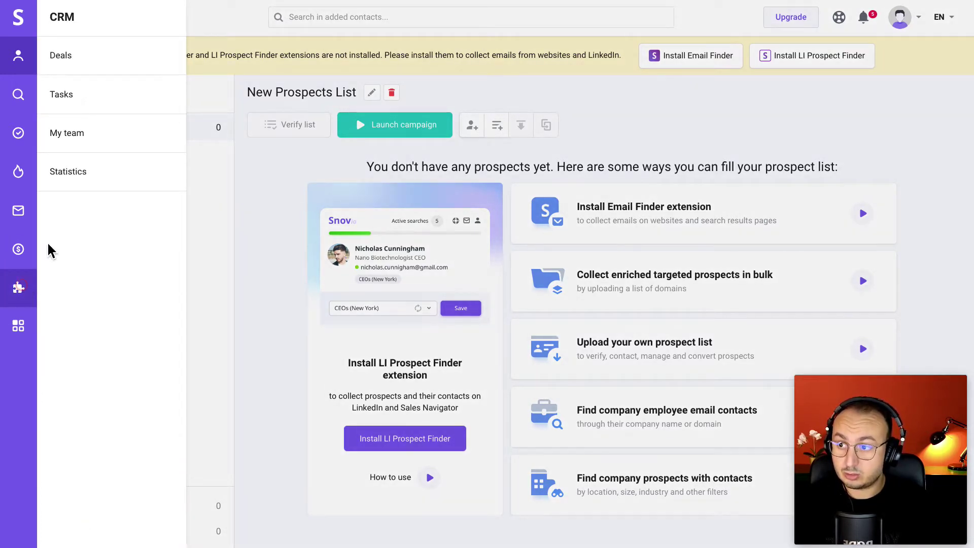
mouse_move(33, 293)
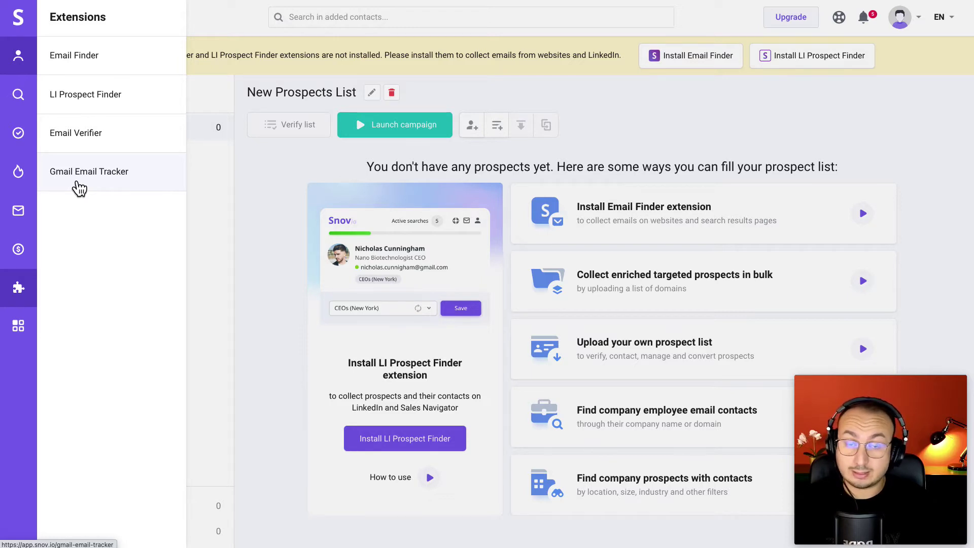
left_click(96, 68)
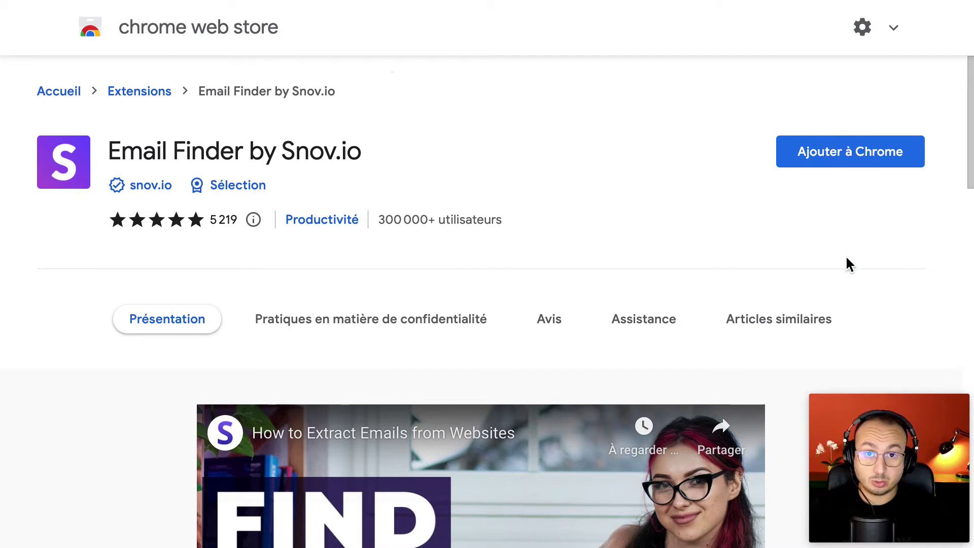
left_click(826, 163)
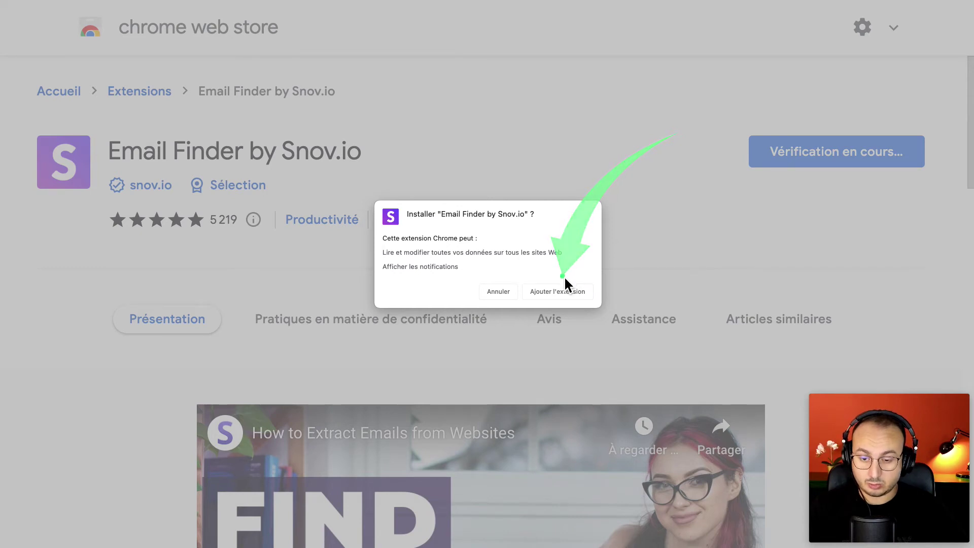
left_click(568, 286)
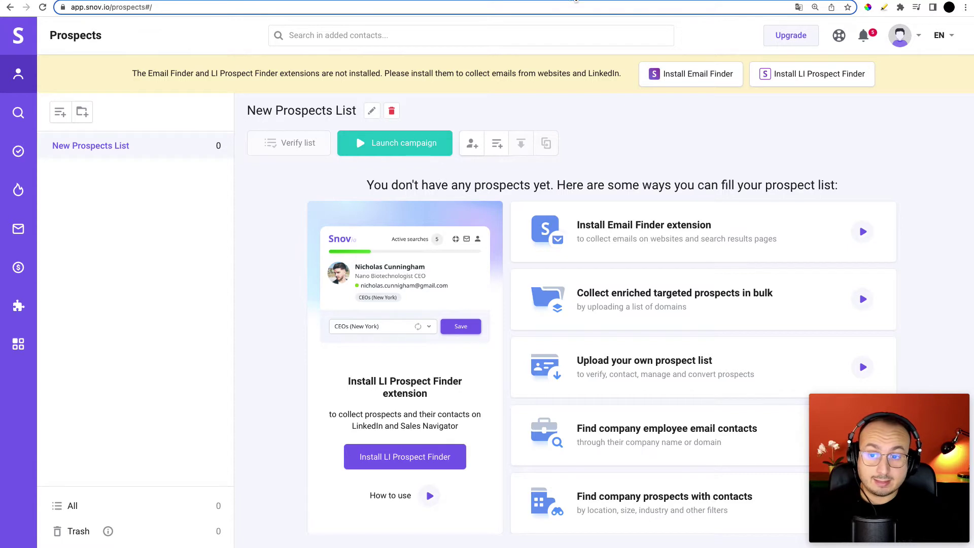
Switch to the snov.io homepage and pin the Email Finder extension to the browser
left_click(388, 3)
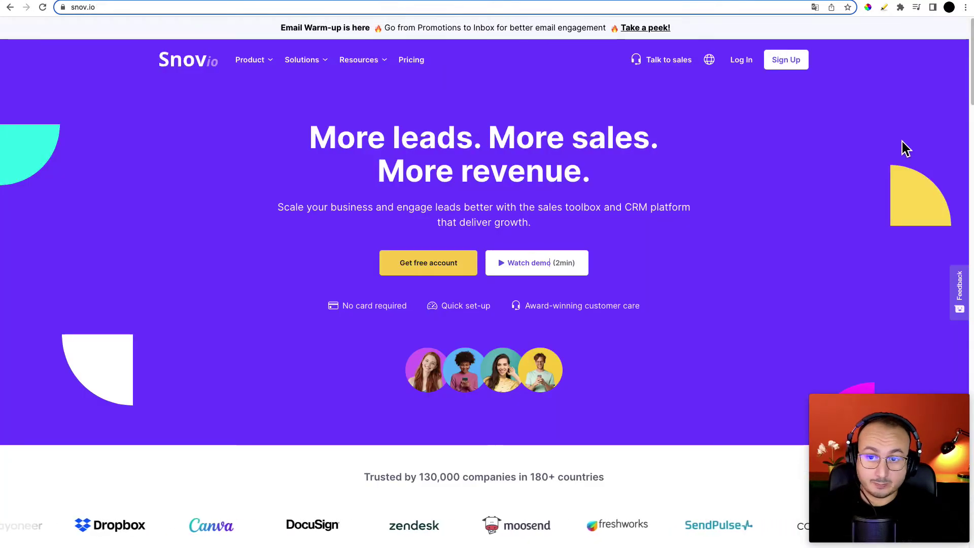
left_click(901, 7)
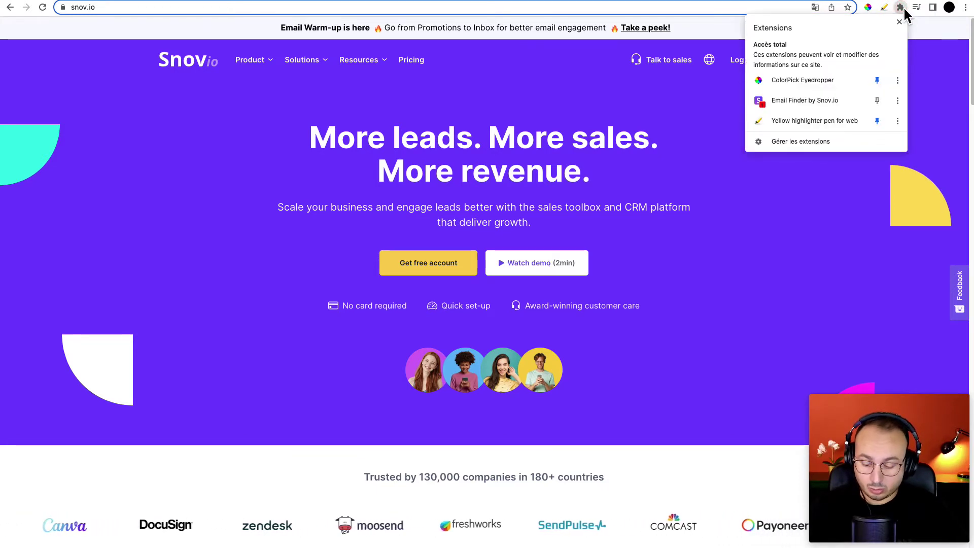
left_click(905, 11)
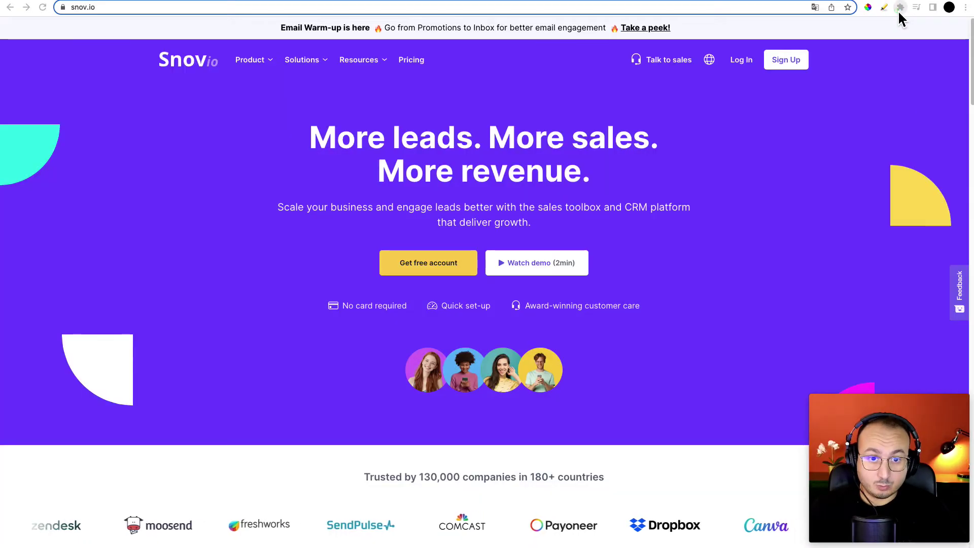
left_click(901, 9)
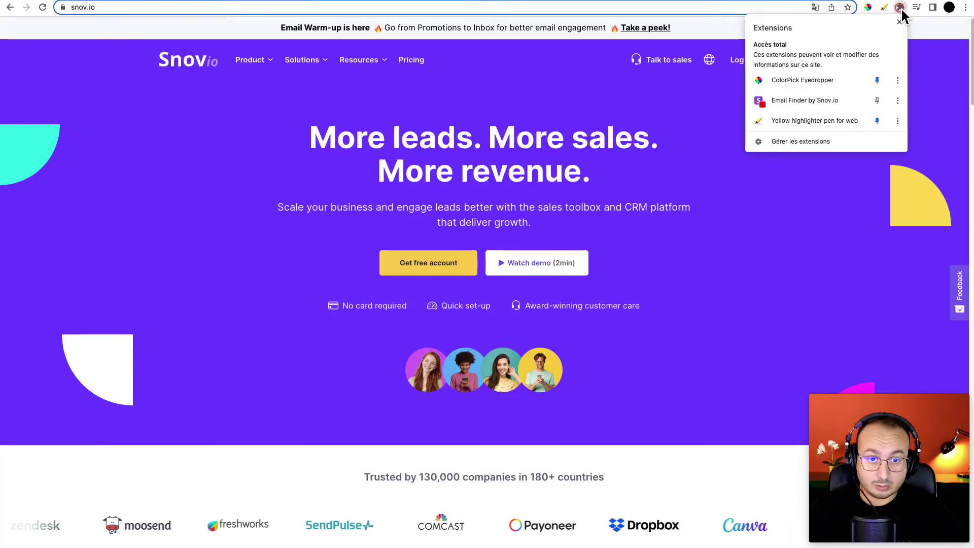
left_click(878, 104)
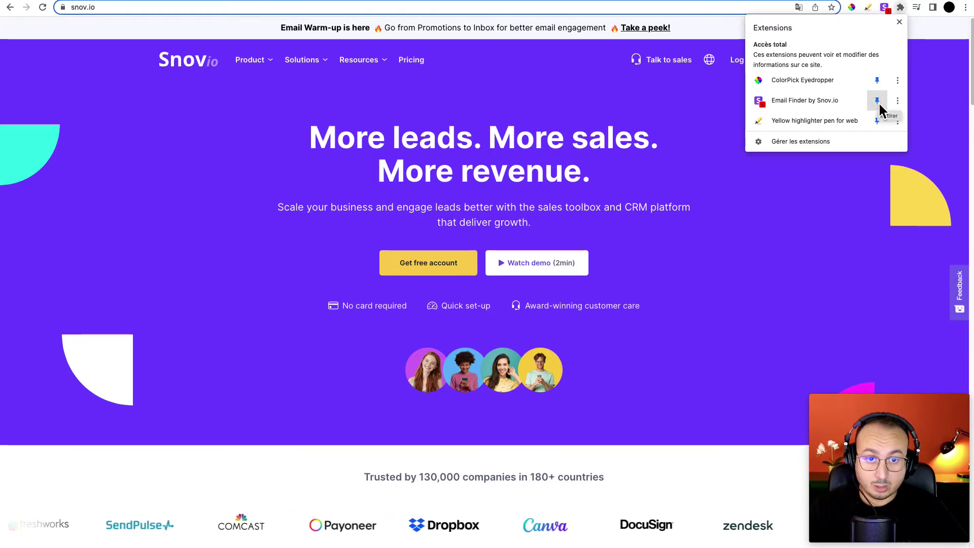
left_click(920, 31)
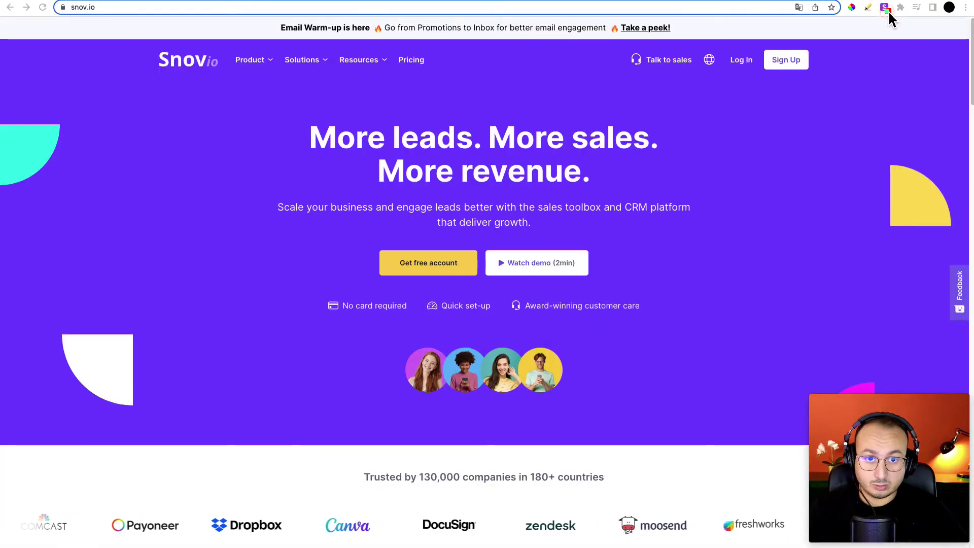
Run Email Finder on the snov.io homepage and save all selected email addresses to New Prospects List
left_click(885, 9)
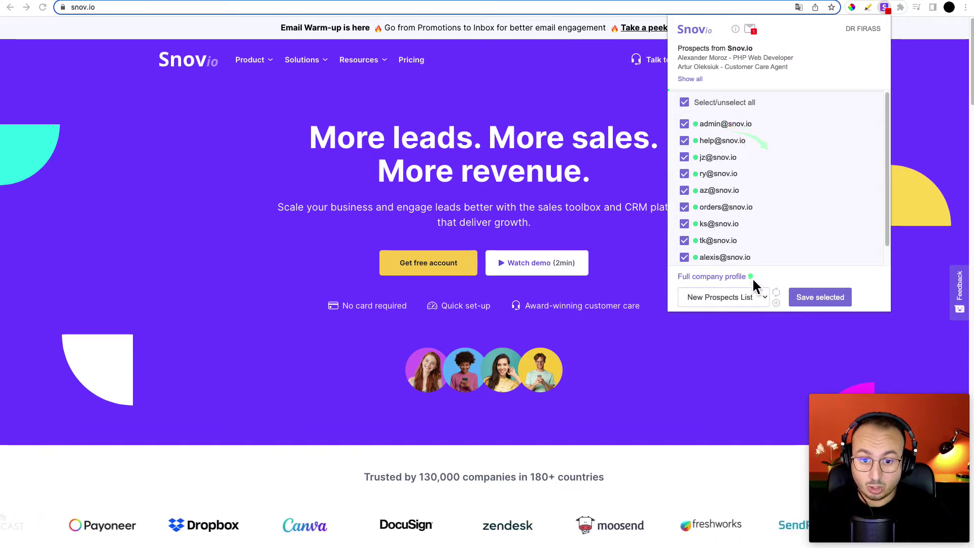
left_click(766, 300)
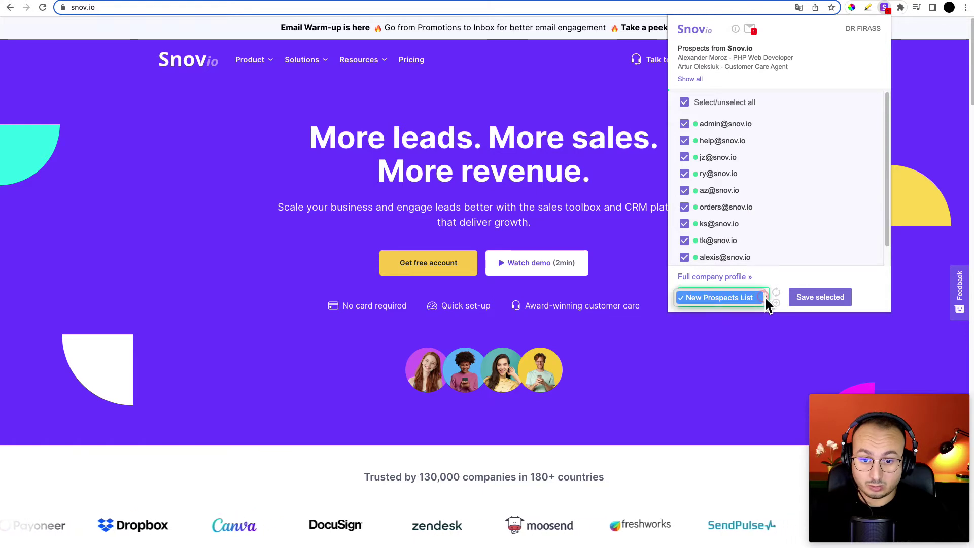
left_click(731, 300)
left_click(724, 298)
left_click(723, 298)
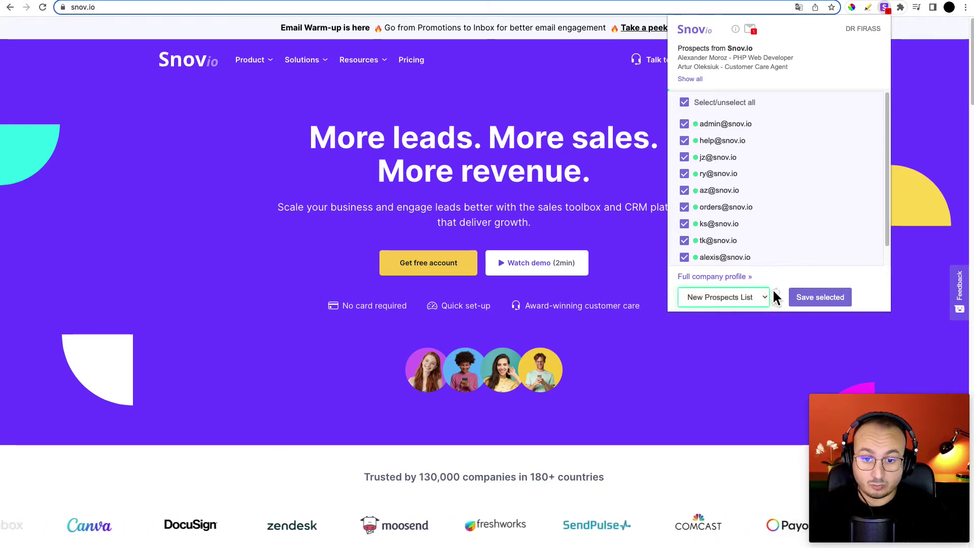
left_click(827, 299)
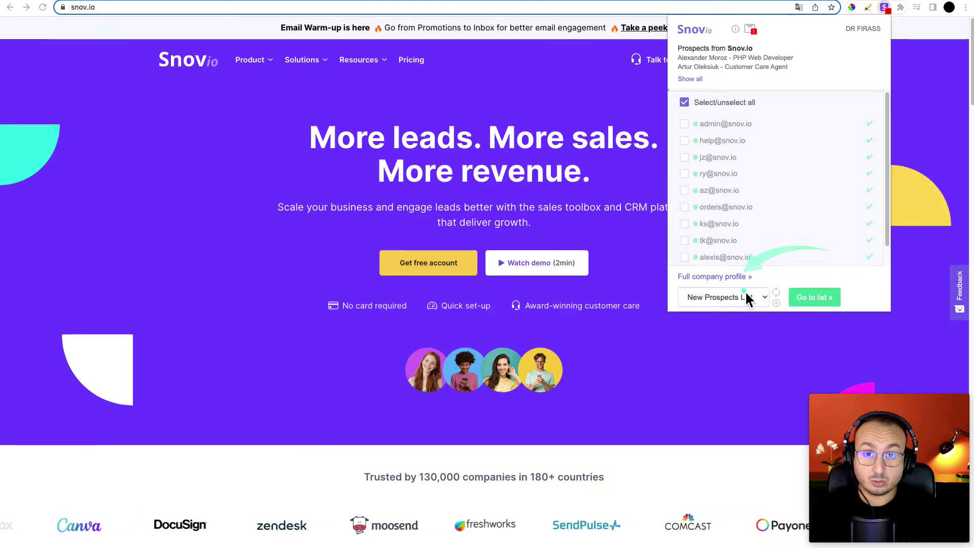
Open the full company profile from Email Finder and view the Snov.io entry in the plugin history
left_click(730, 279)
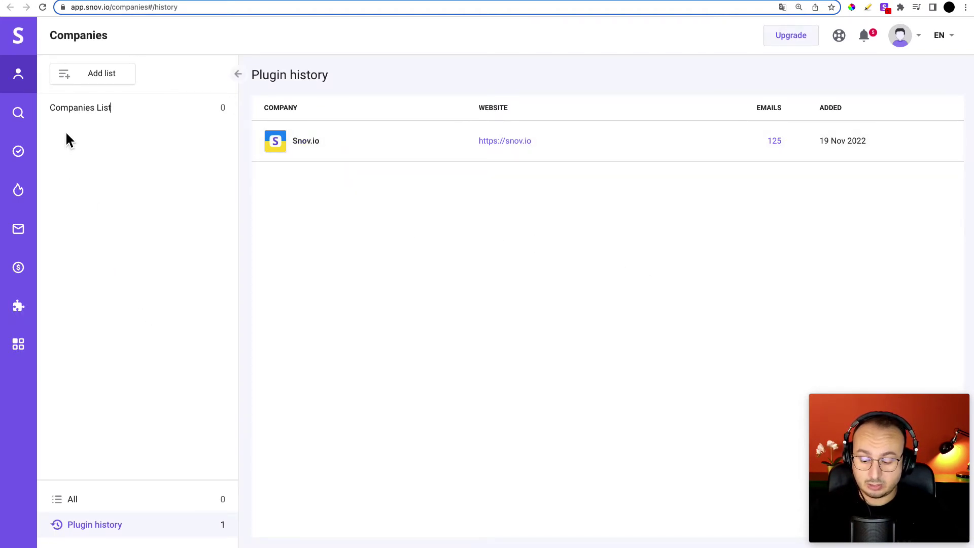
left_click_drag(169, 324, 83, 133)
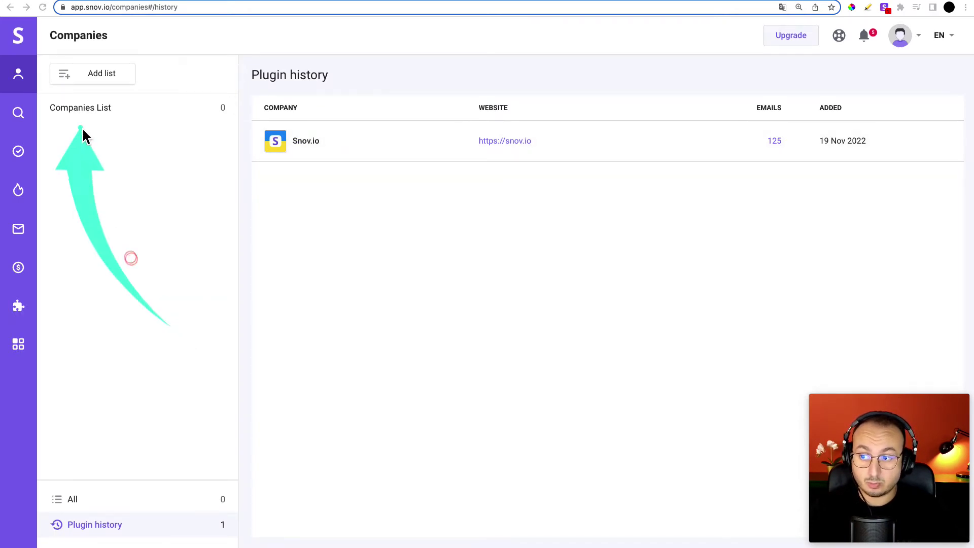
left_click_drag(332, 247, 303, 159)
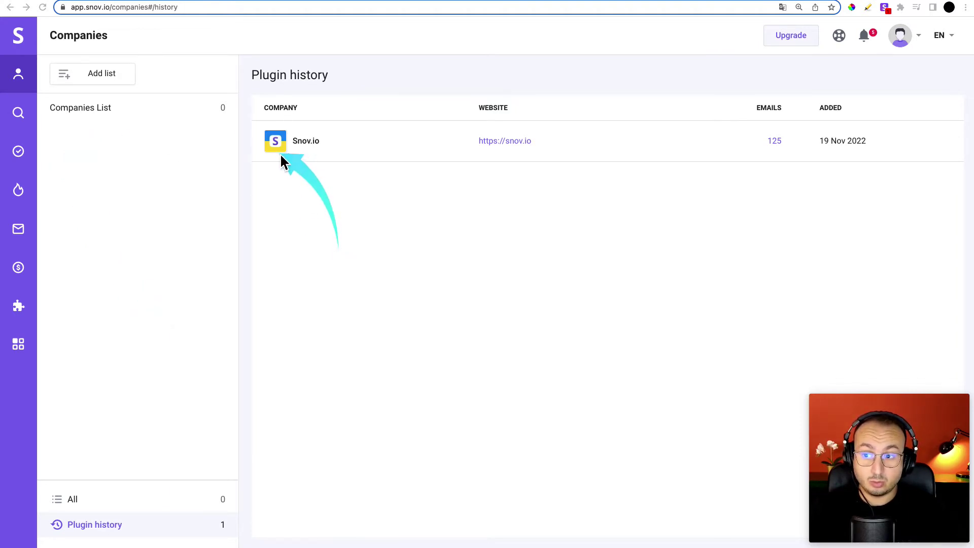
left_click_drag(552, 233, 492, 167)
mouse_move(739, 214)
left_mouse_down()
mouse_move(746, 217)
mouse_move(774, 159)
left_mouse_up()
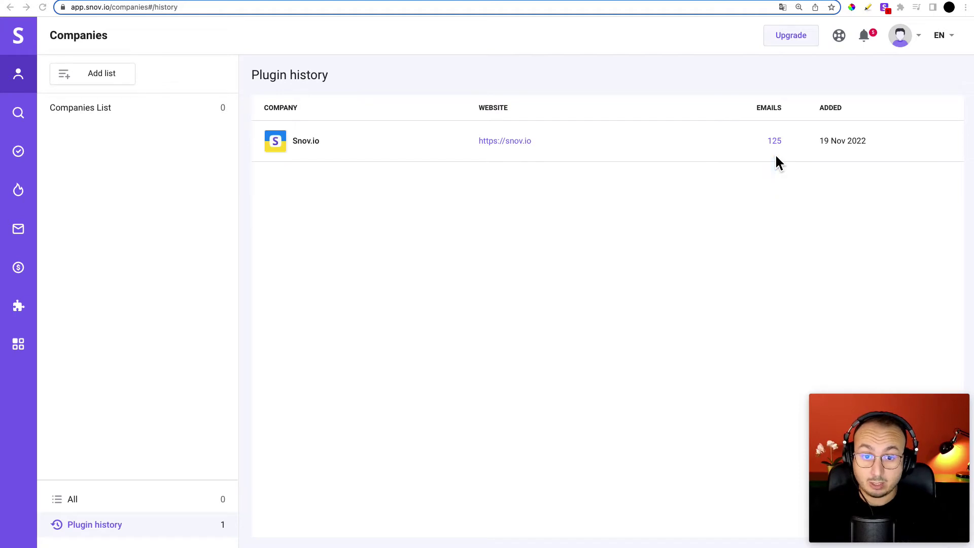
left_click(314, 142)
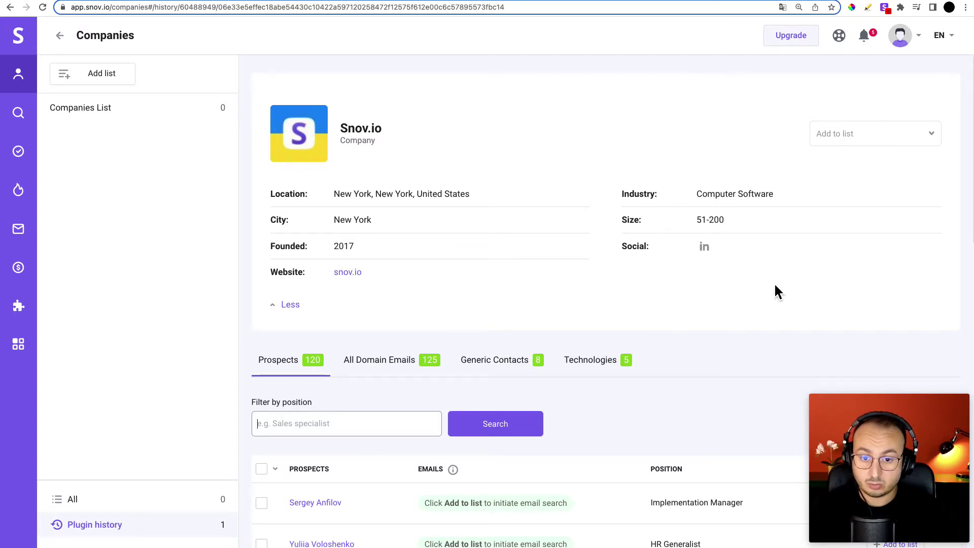
Examine Snov.io's company details, including industry, size, location and founding year, and its list of prospects with their positions
left_click(781, 215)
left_click_drag(781, 215, 729, 215)
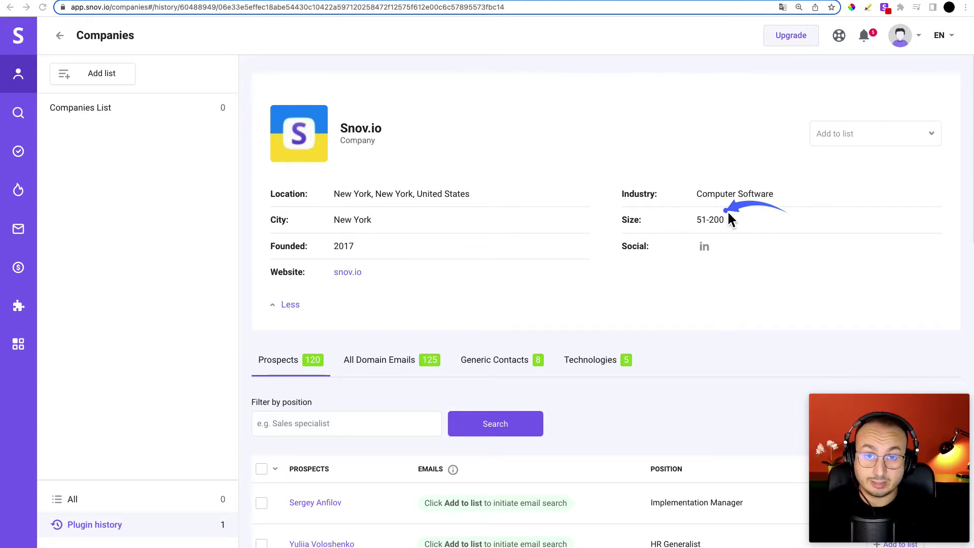
left_click_drag(731, 147, 679, 189)
left_click_drag(790, 342, 709, 263)
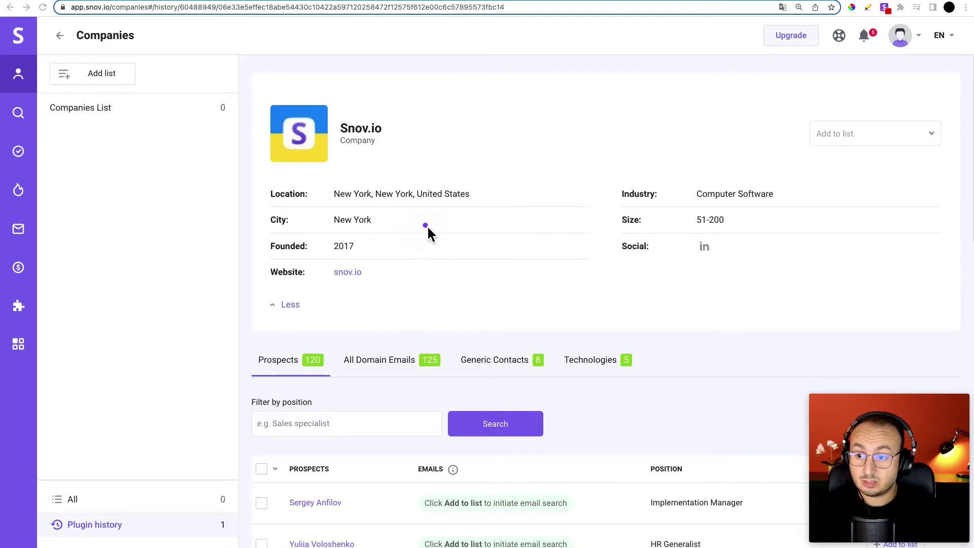
left_click_drag(425, 227, 365, 254)
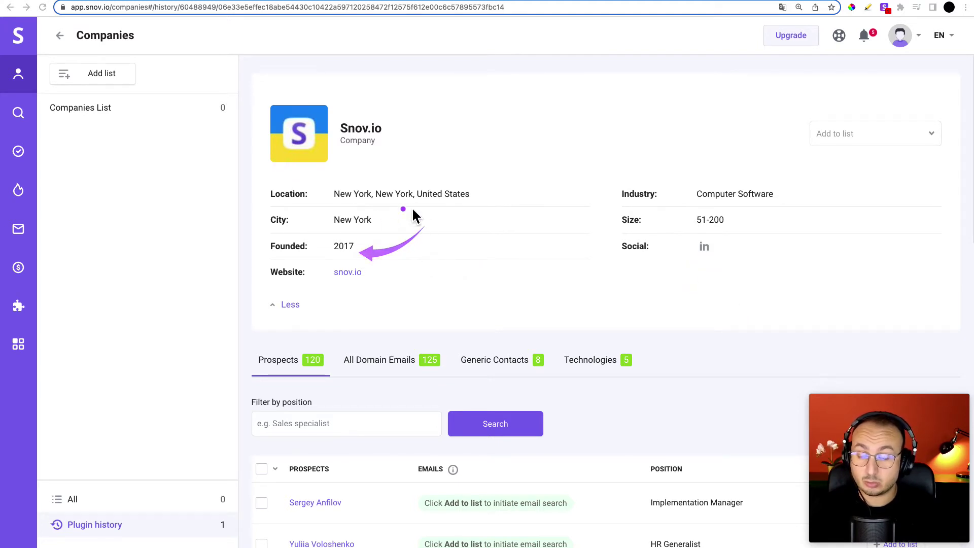
left_click_drag(424, 210, 372, 230)
left_click_drag(429, 207, 382, 220)
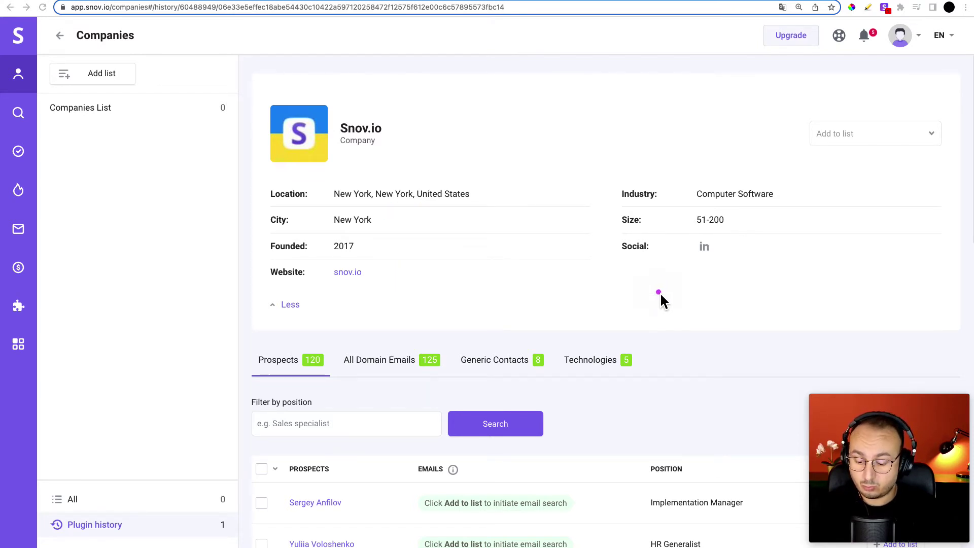
scroll(663, 299, "down", 5)
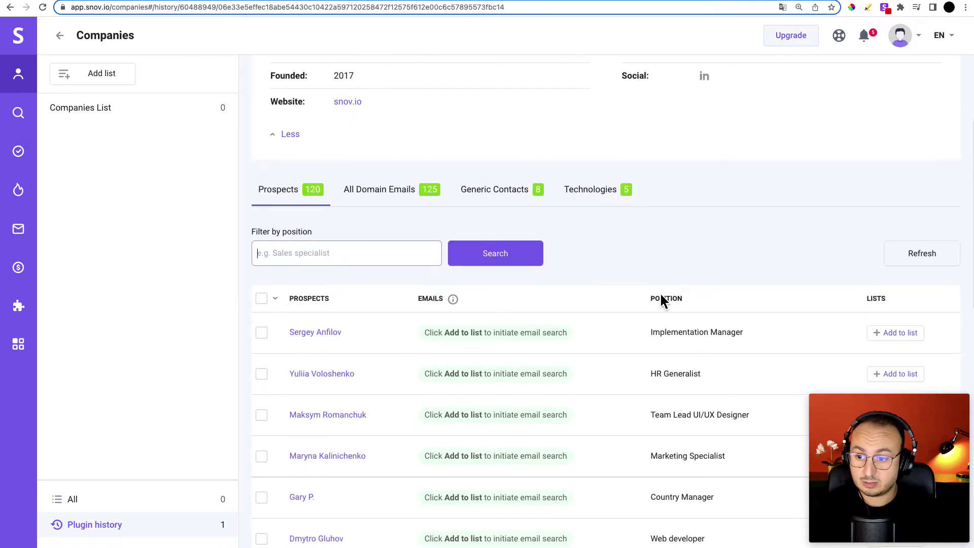
scroll(663, 299, "down", 1)
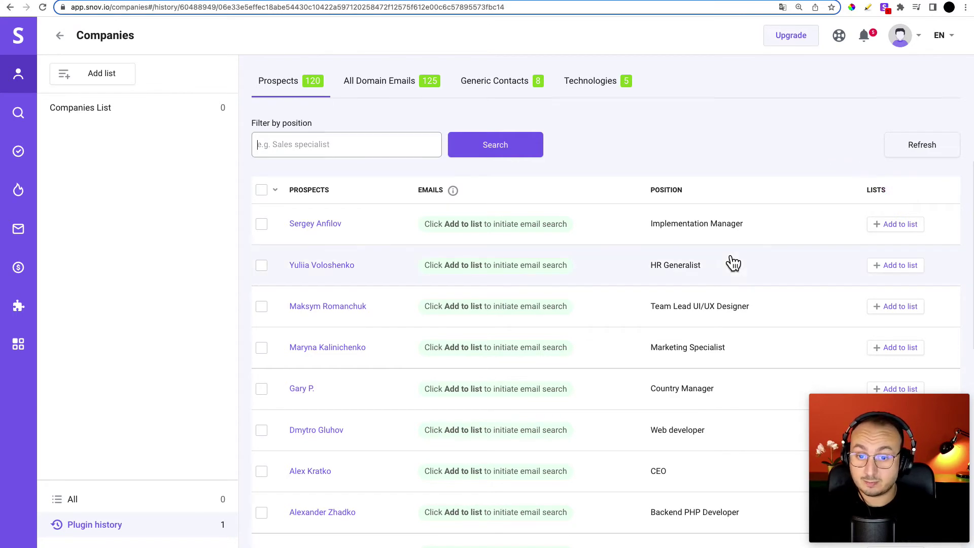
Load 20 more prospects in Snov.io's company prospect list
scroll(733, 263, "down", 10)
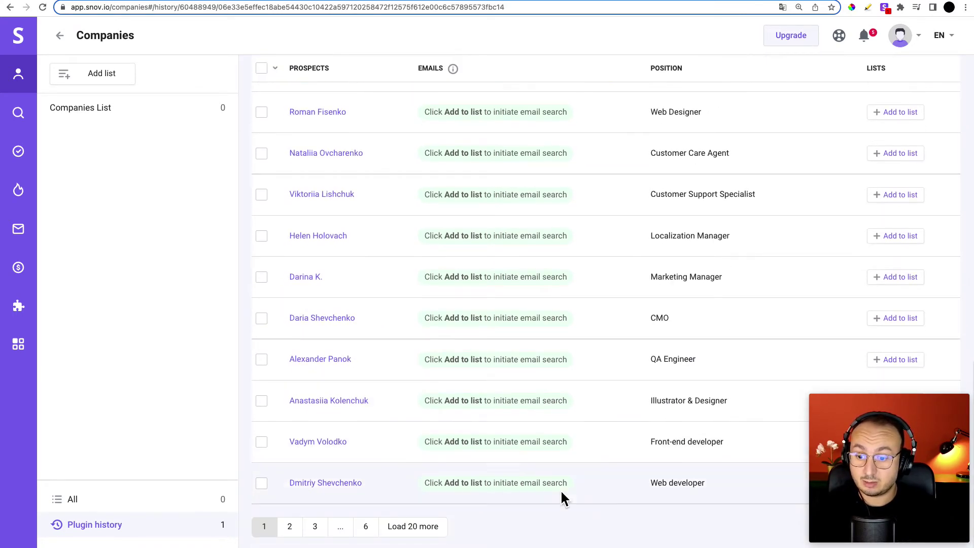
left_click(435, 531)
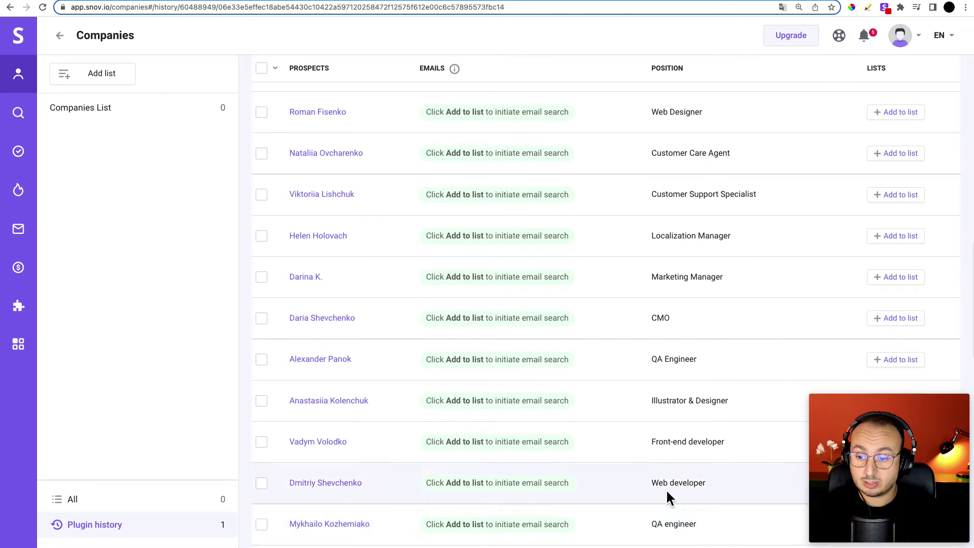
scroll(678, 440, "down", 20)
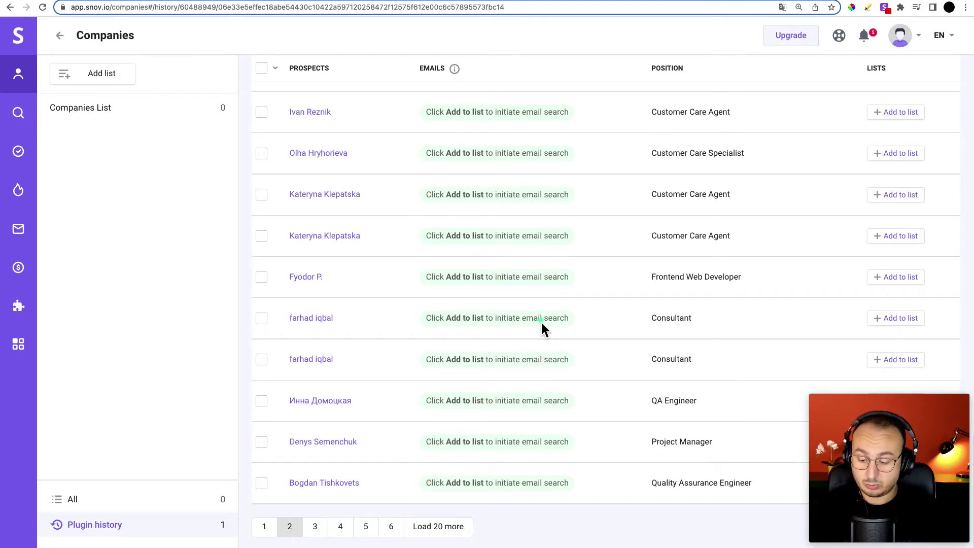
scroll(337, 272, "up", 10)
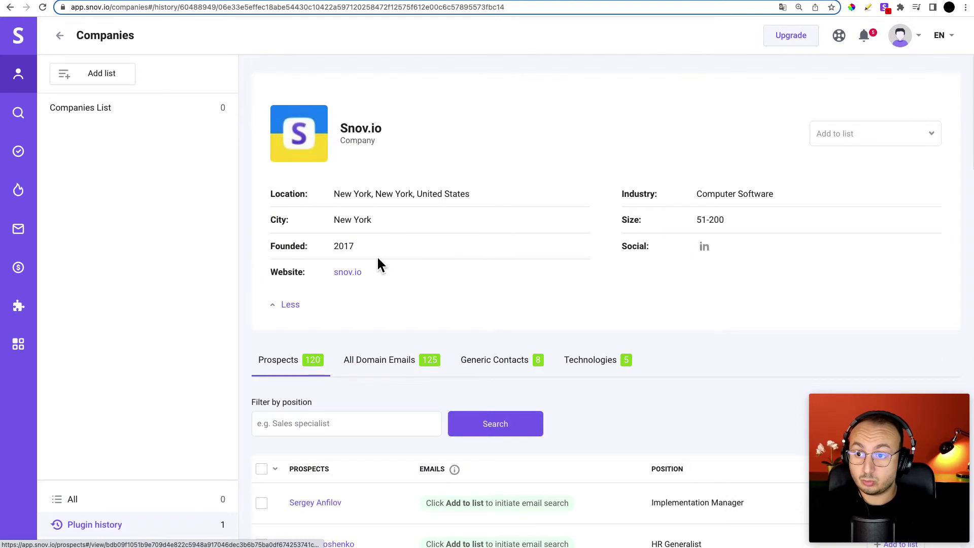
Select only the first seven prospects in Snov.io's company profile and add them to New Prospects List
scroll(396, 315, "down", 6)
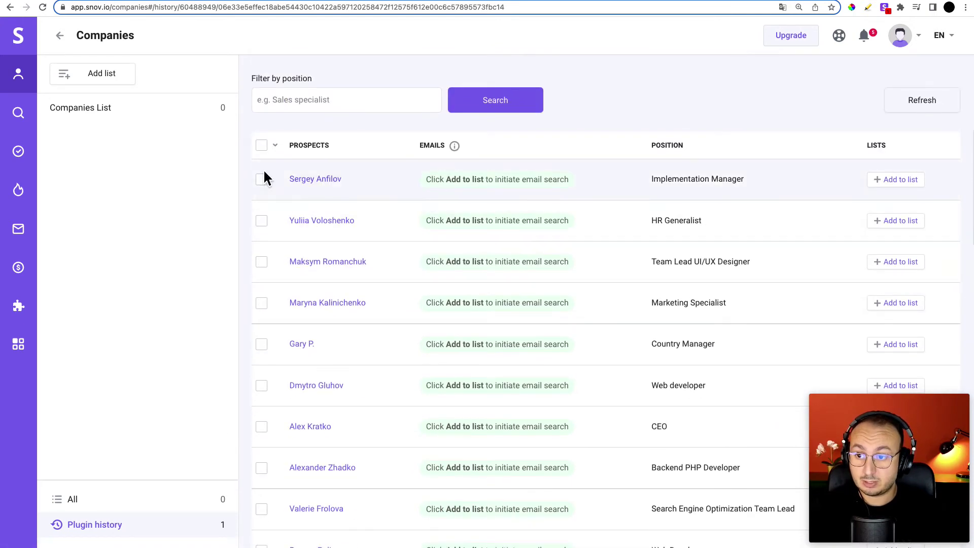
left_click(262, 146)
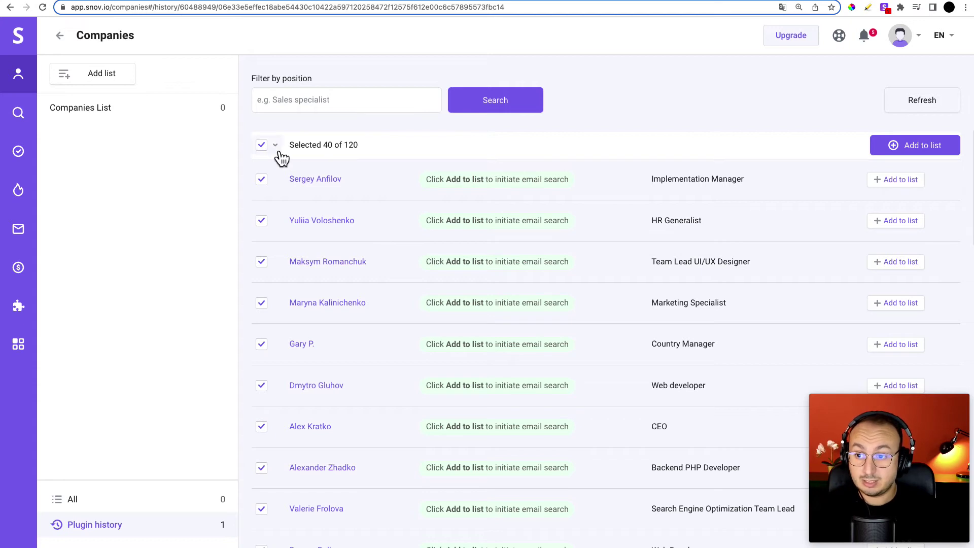
left_click(261, 146)
left_click(262, 180)
left_click(262, 265)
left_click(264, 308)
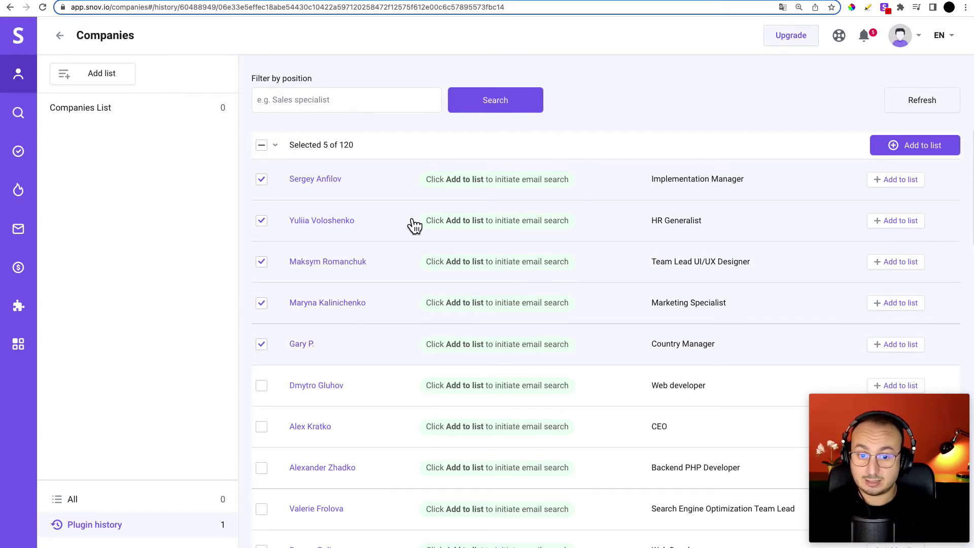
left_click(262, 390)
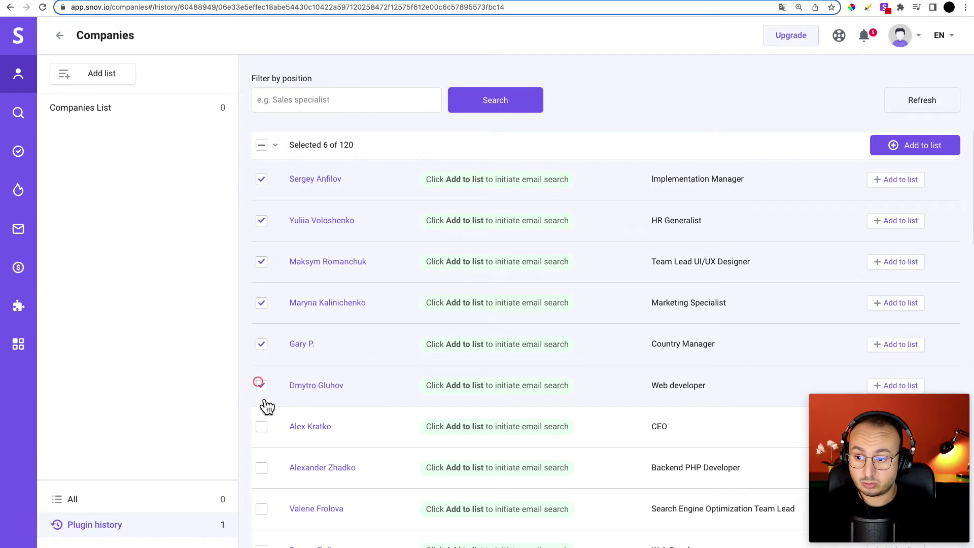
left_click(265, 429)
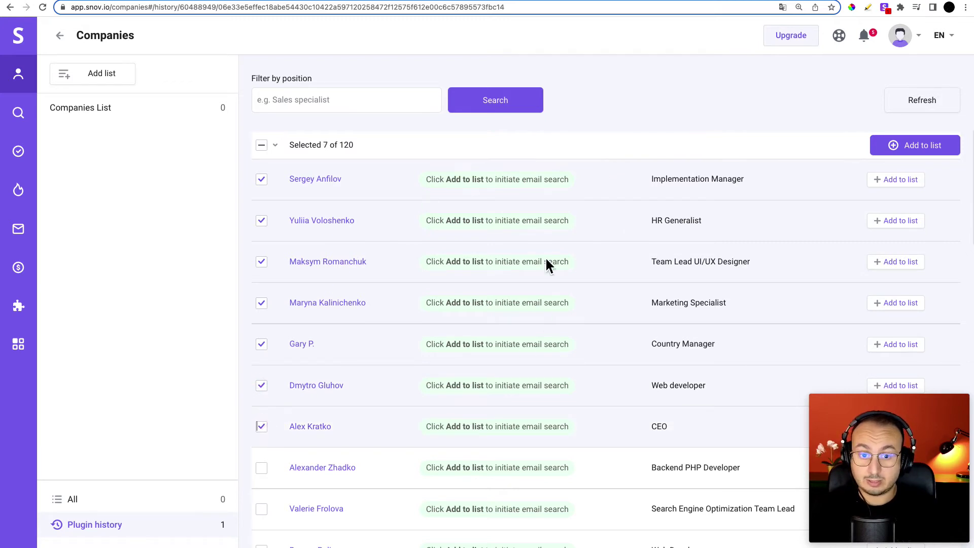
left_click(940, 146)
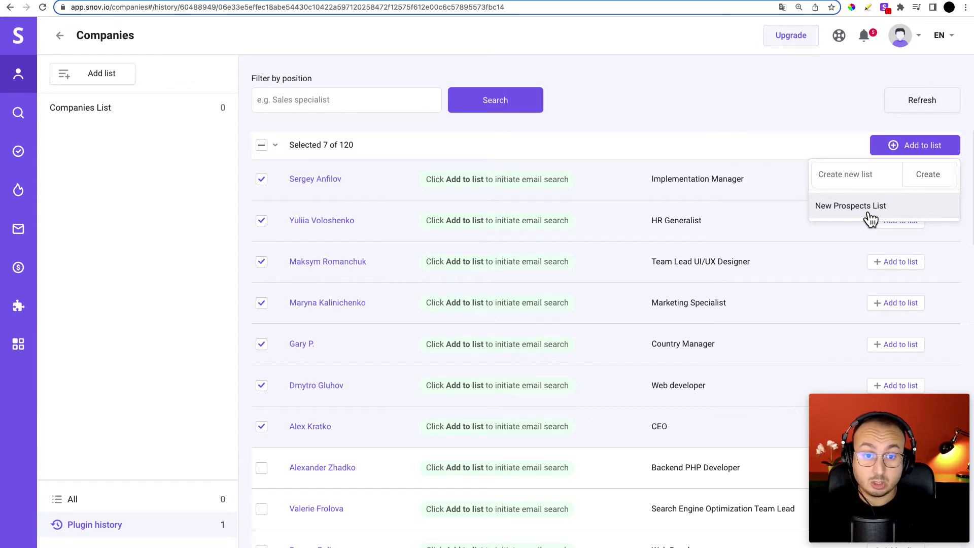
left_click(852, 212)
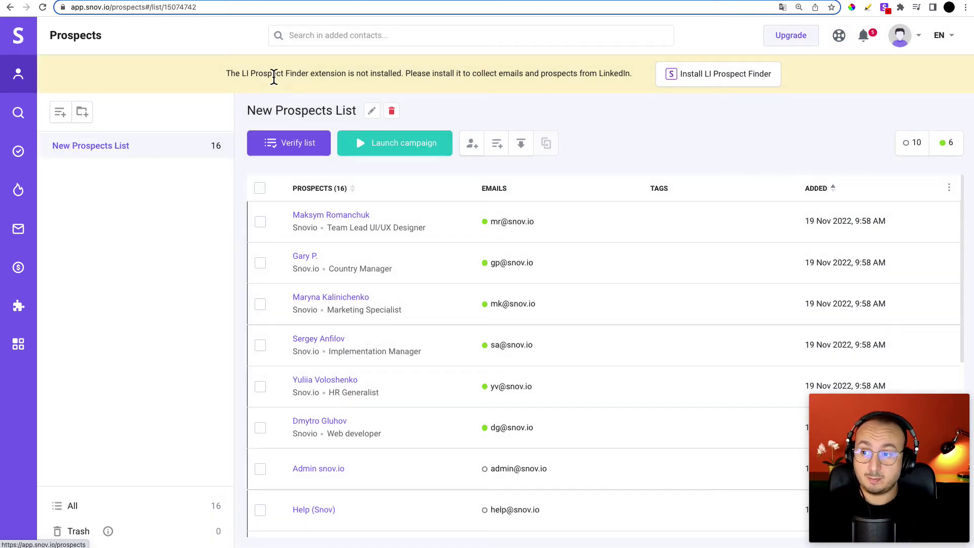
Select all prospects in New Prospects List and verify their email addresses
scroll(498, 321, "down", 5)
scroll(498, 322, "up", 5)
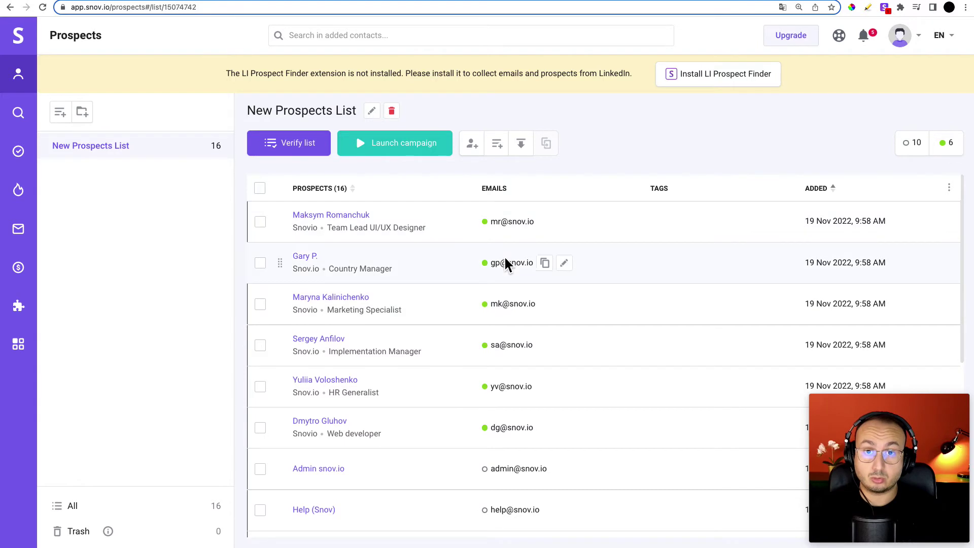
left_click(259, 189)
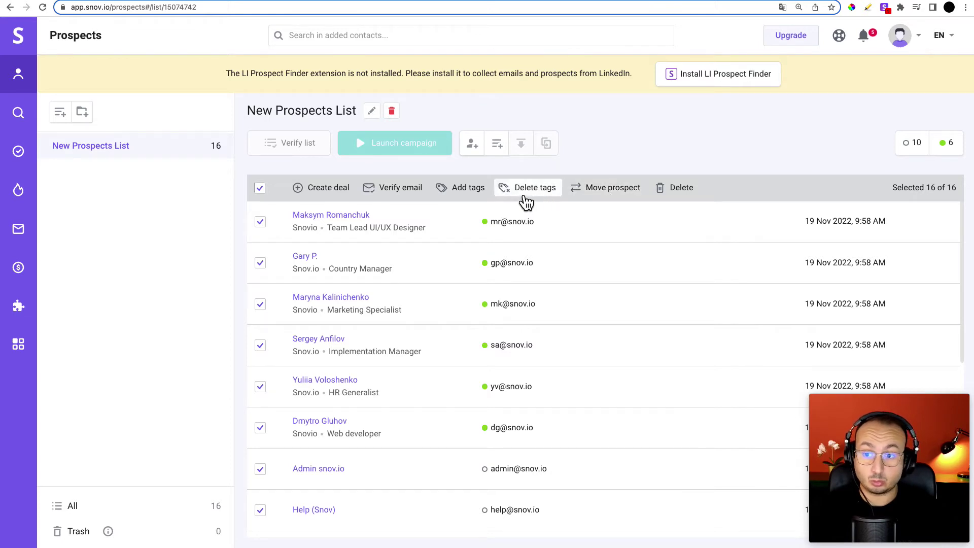
left_click(413, 196)
left_click(562, 321)
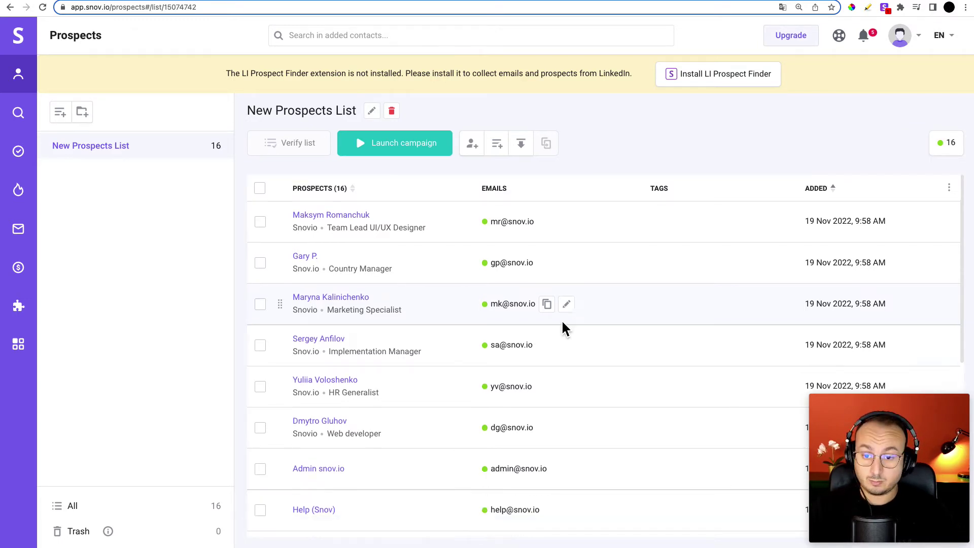
scroll(552, 365, "down", 6)
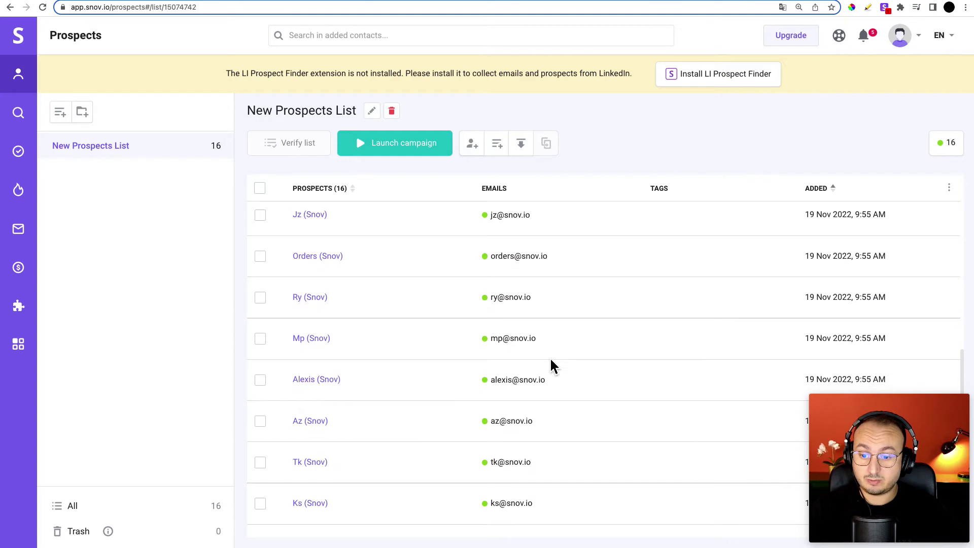
scroll(573, 415, "up", 6)
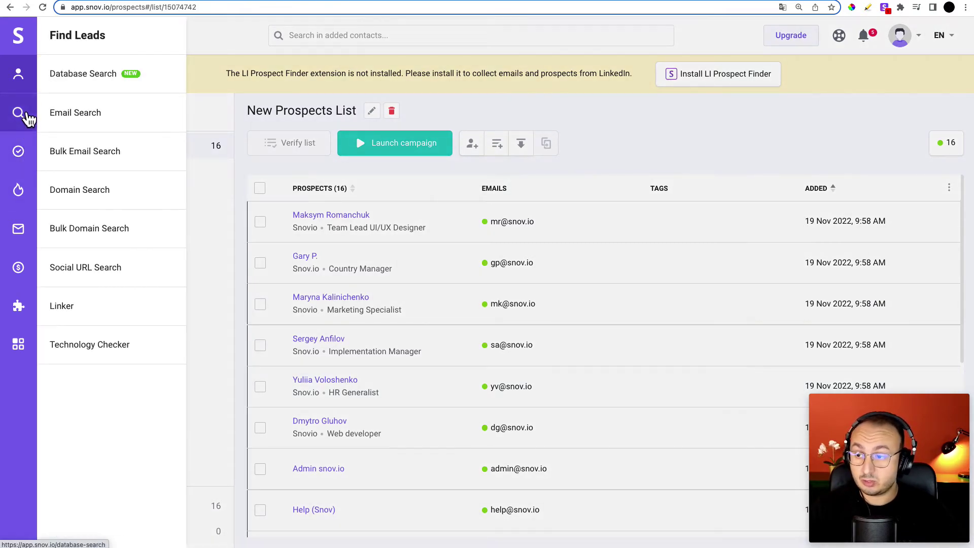
Go to Database Search and set the prospects' location filter to Paris, France
left_click(28, 117)
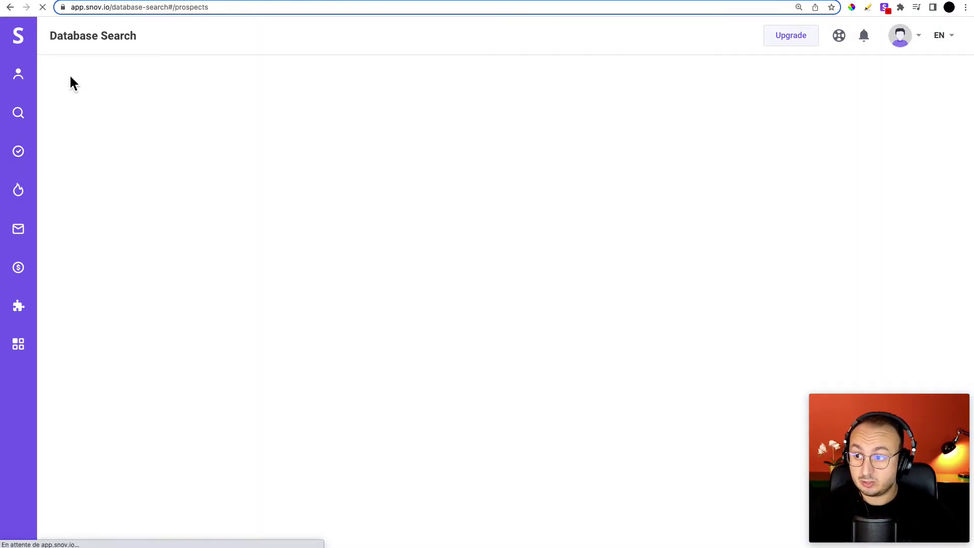
mouse_move(29, 129)
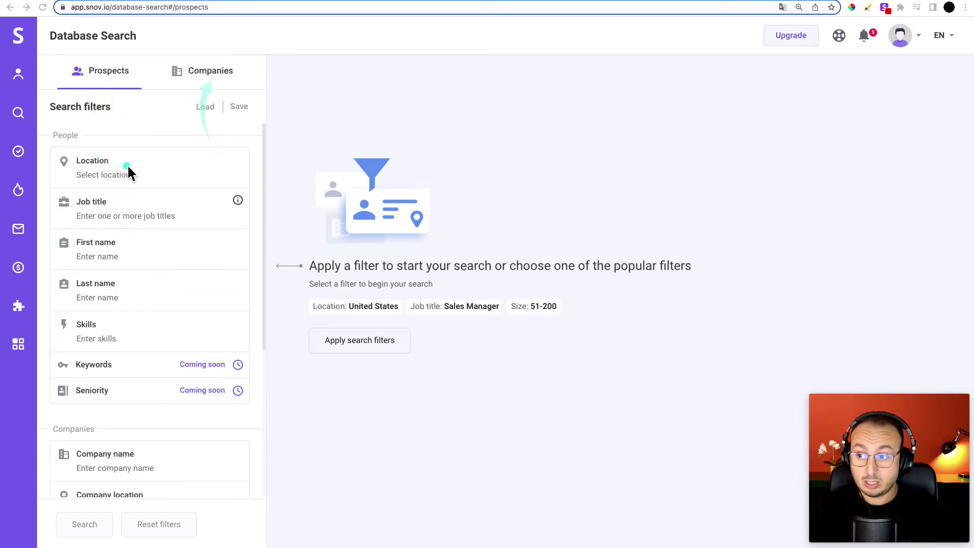
left_click(104, 174)
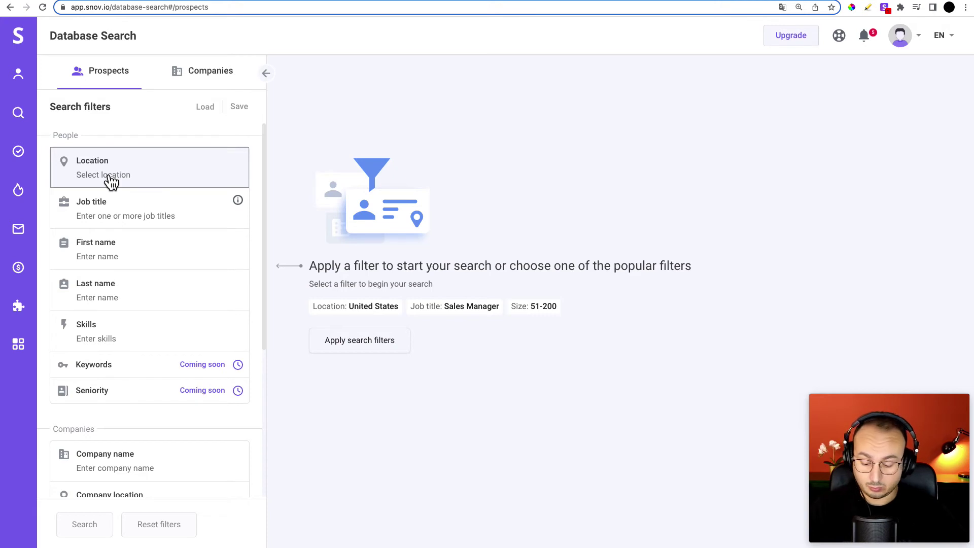
left_click(91, 185)
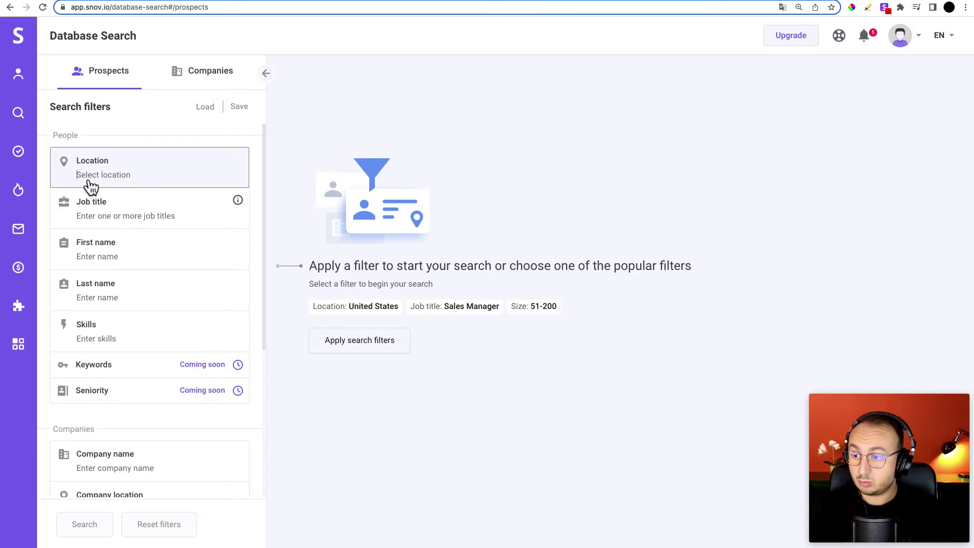
type("PARIS")
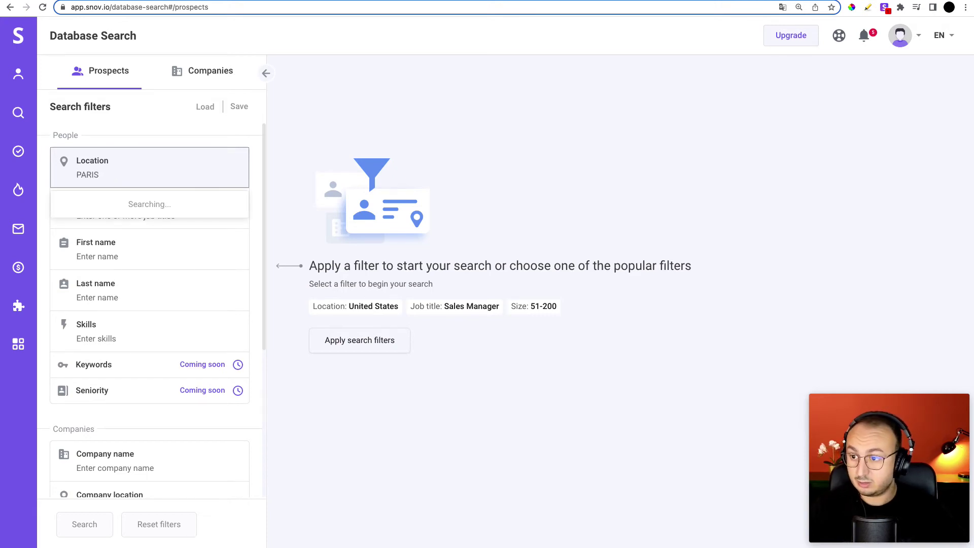
left_click(116, 265)
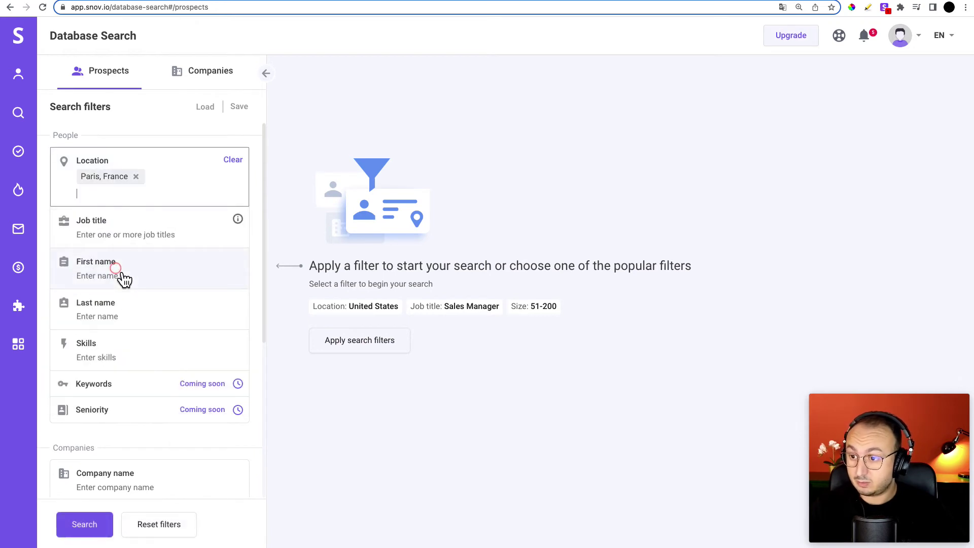
Include the job title CEO in the people filters of the prospect search
left_click(109, 238)
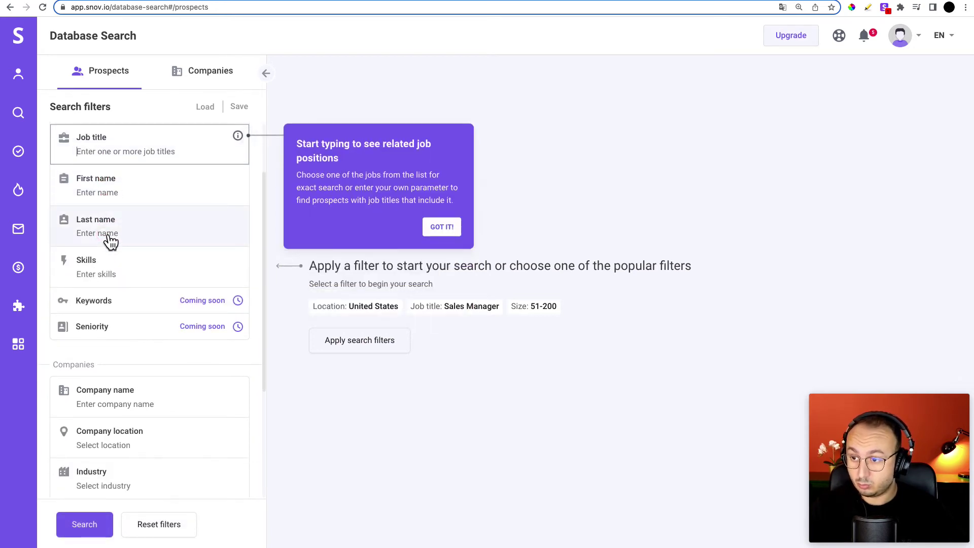
type("CEO")
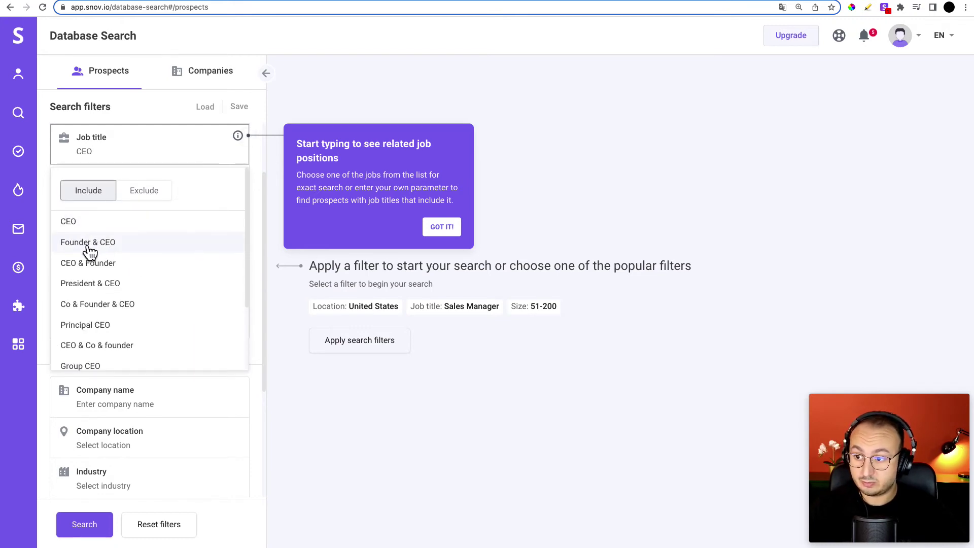
left_click(77, 223)
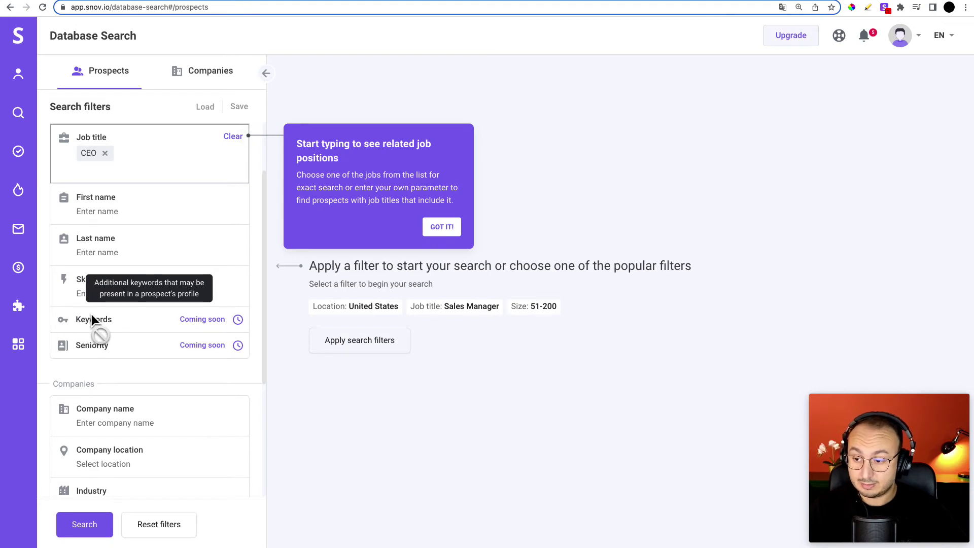
scroll(107, 373, "down", 3)
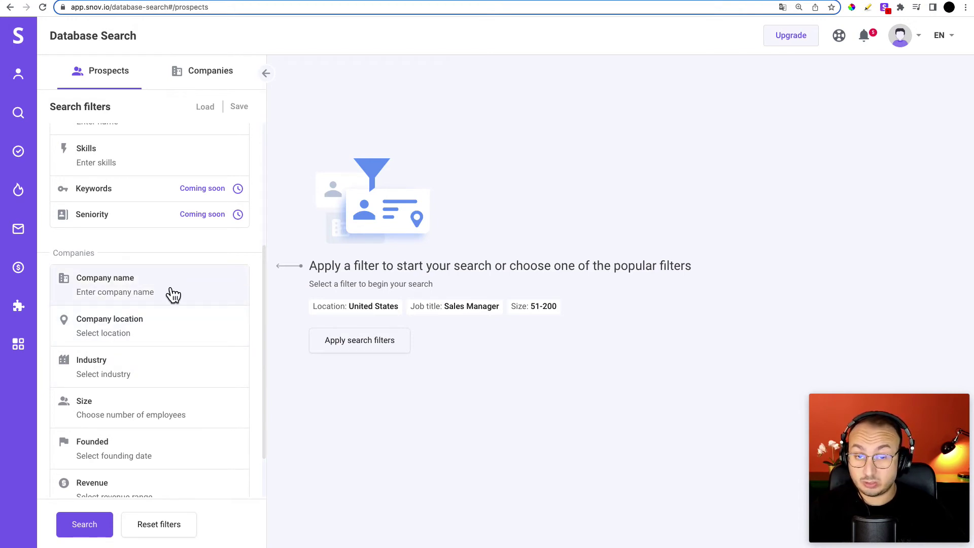
scroll(173, 295, "up", 5)
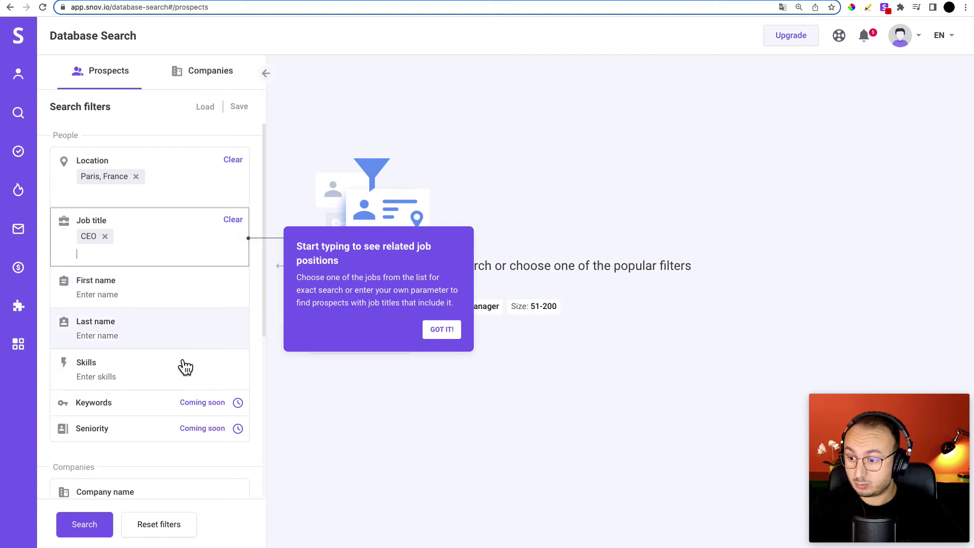
Include the skill "développement de logiciel" in the people filters of the prospect search
scroll(157, 337, "down", 2)
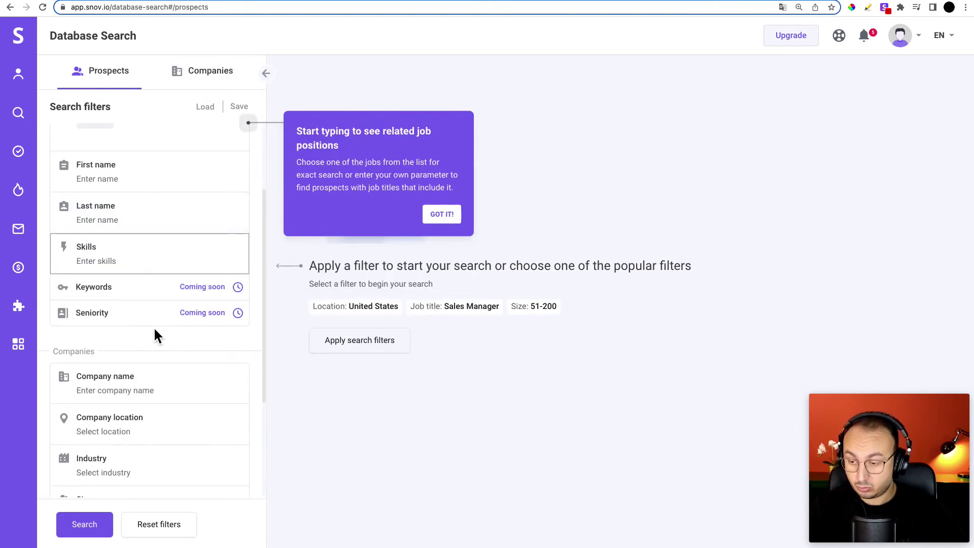
scroll(91, 321, "up", 1)
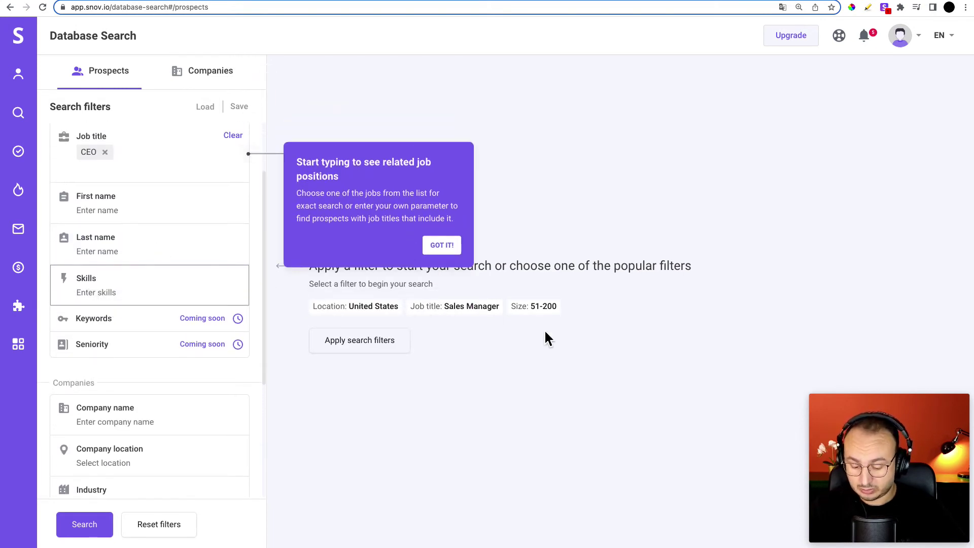
type("DEVE")
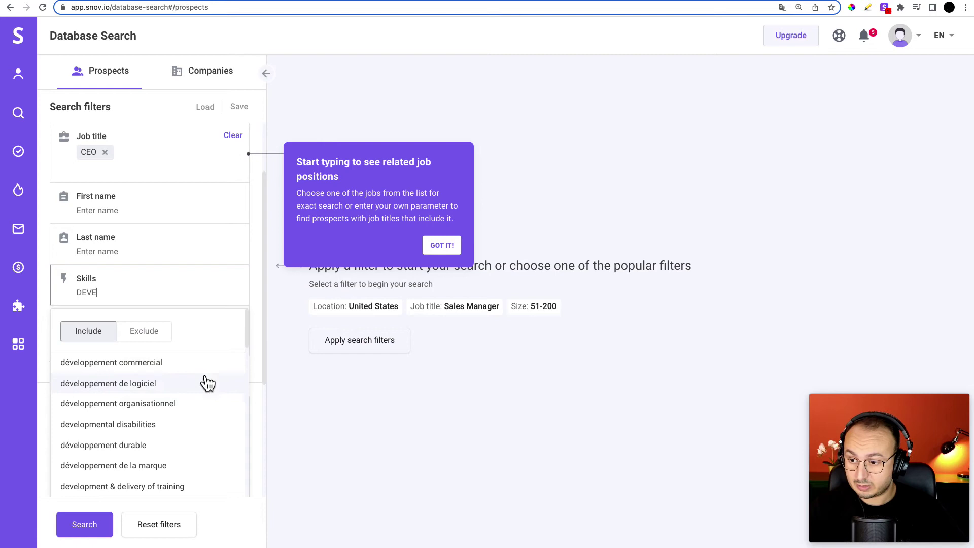
left_click(175, 384)
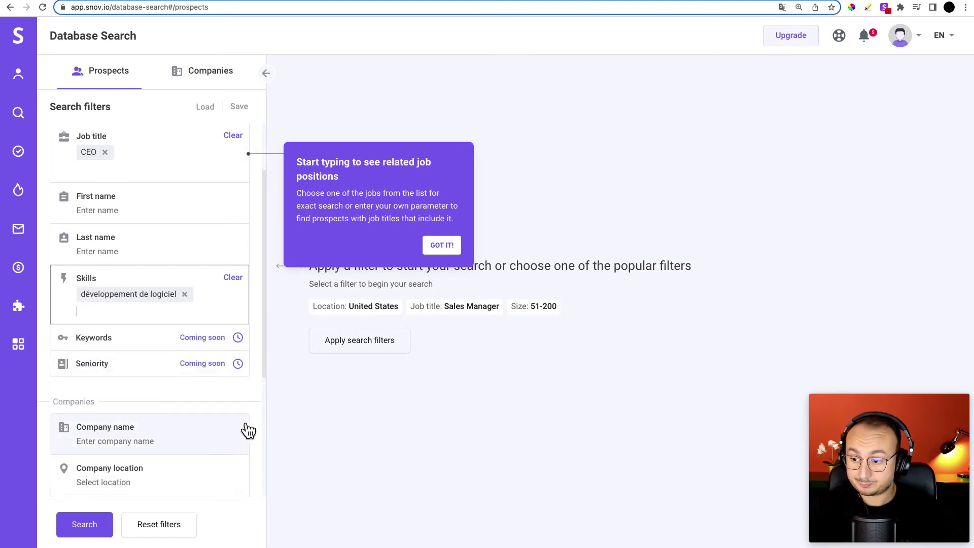
Run the database search for prospects located in Paris, France
scroll(241, 437, "down", 5)
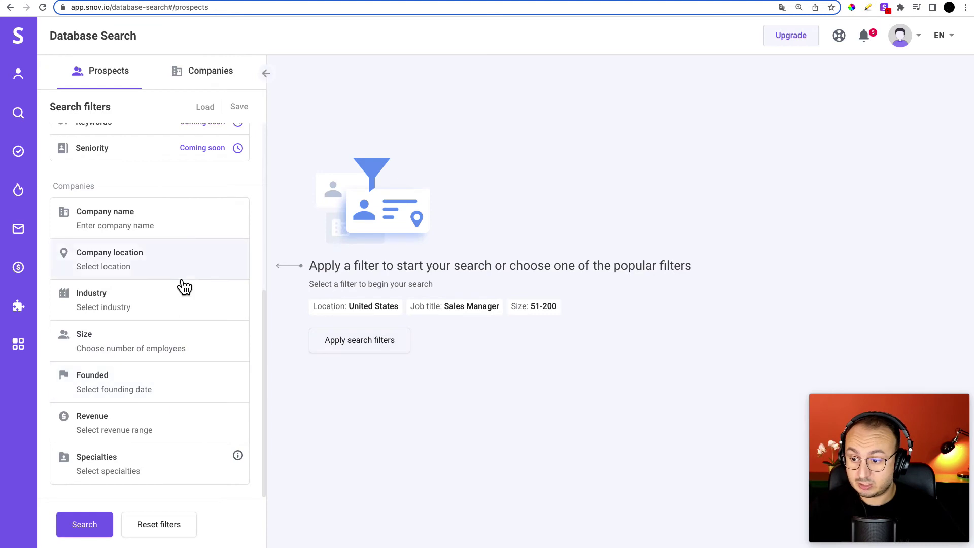
scroll(203, 450, "up", 6)
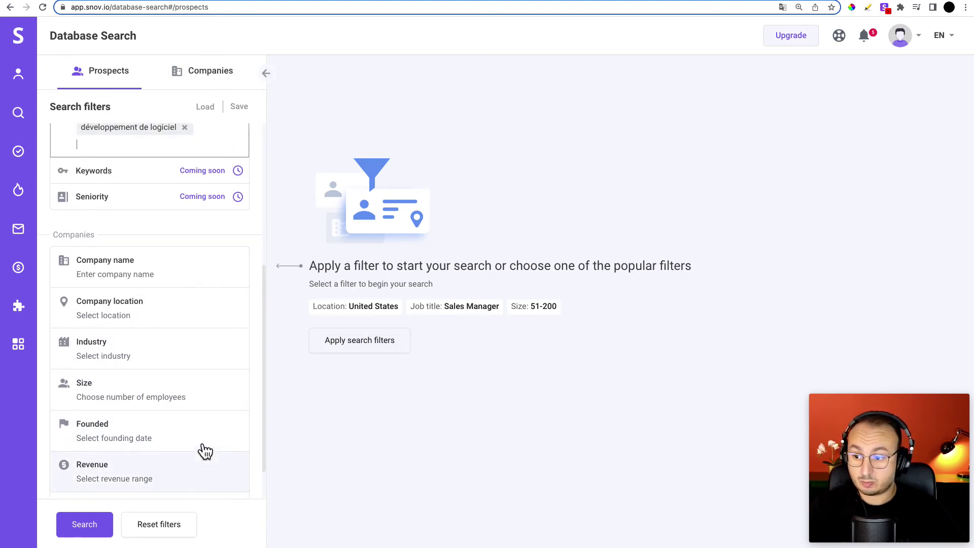
left_click(86, 532)
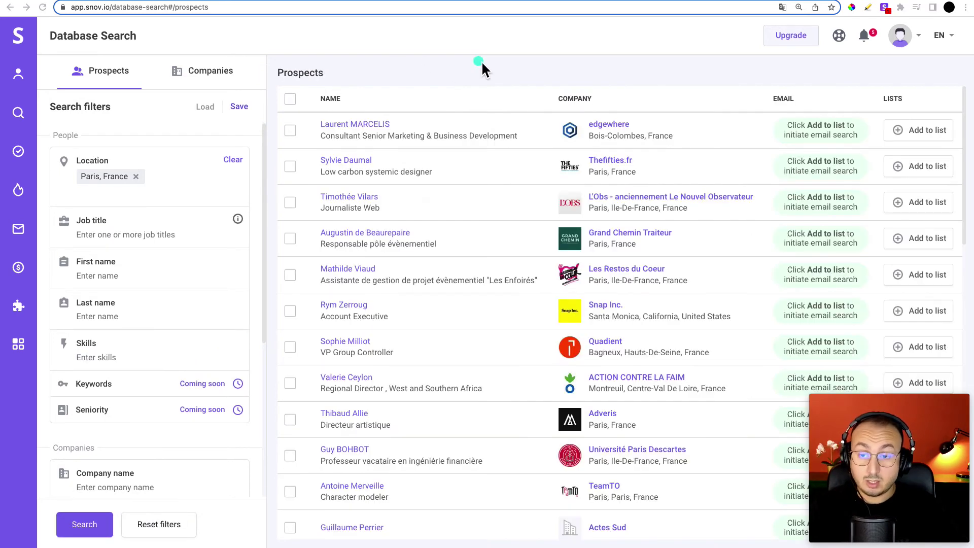
left_click_drag(526, 52, 396, 105)
left_click_drag(650, 58, 674, 112)
left_click_drag(752, 67, 803, 108)
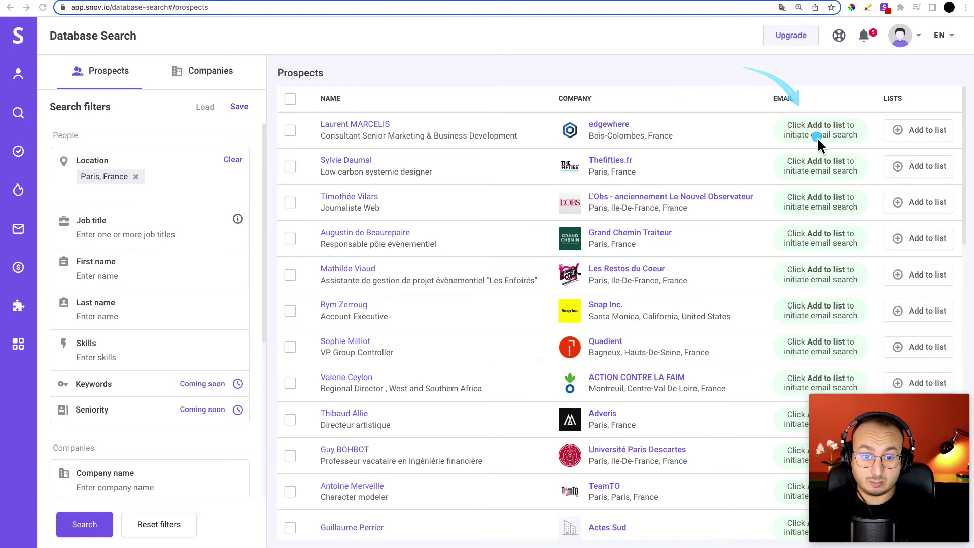
Select all prospects in the Paris search results and save them to a new list named PARIS
left_click_drag(722, 158, 720, 163)
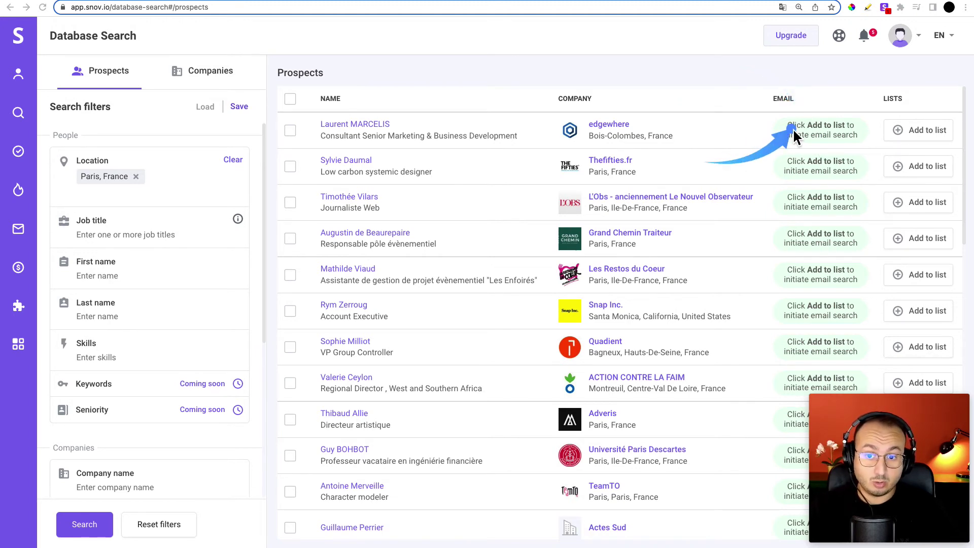
left_click_drag(302, 142, 305, 148)
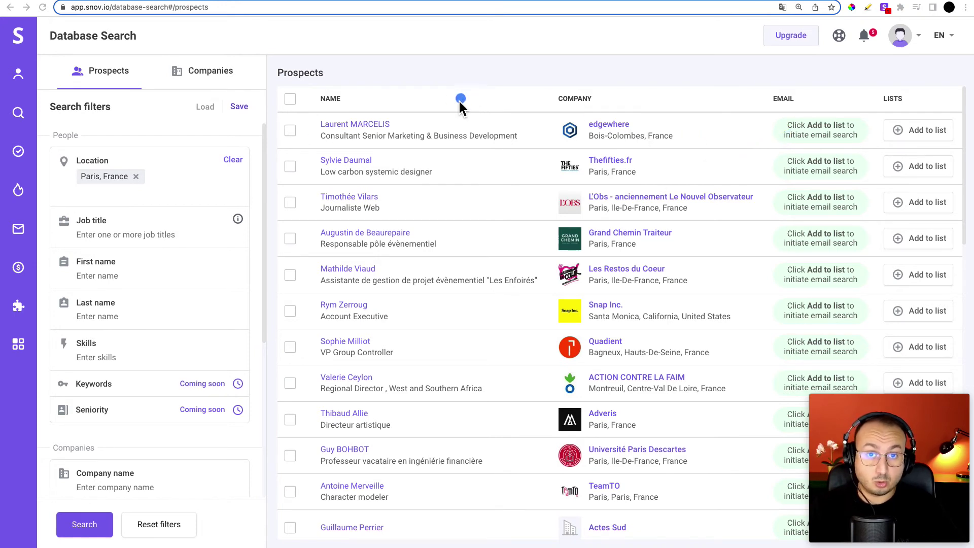
left_click(292, 99)
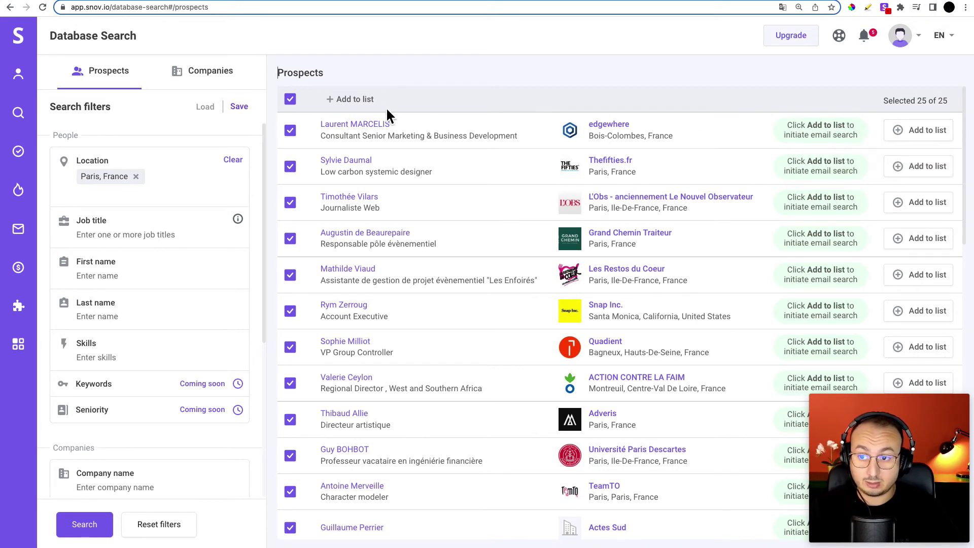
left_click(354, 100)
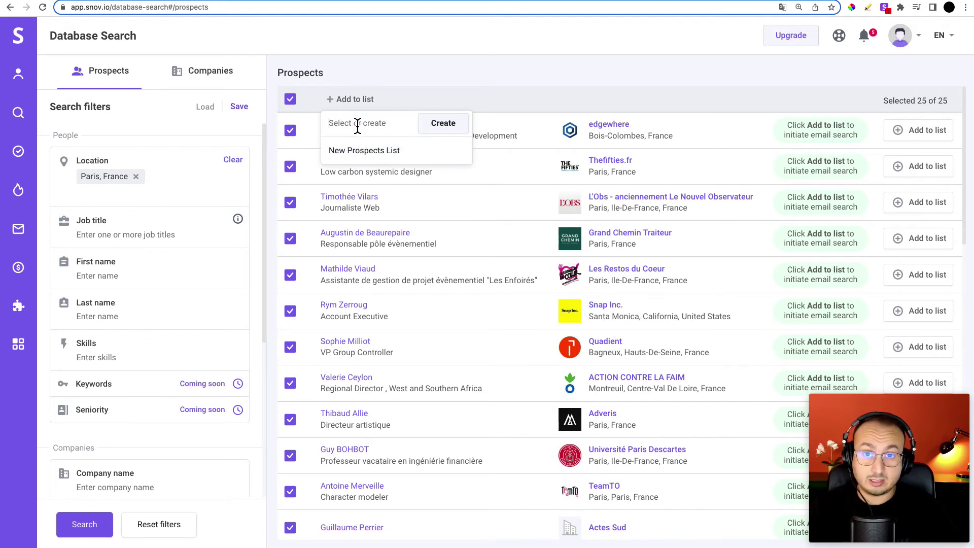
type("PARIS")
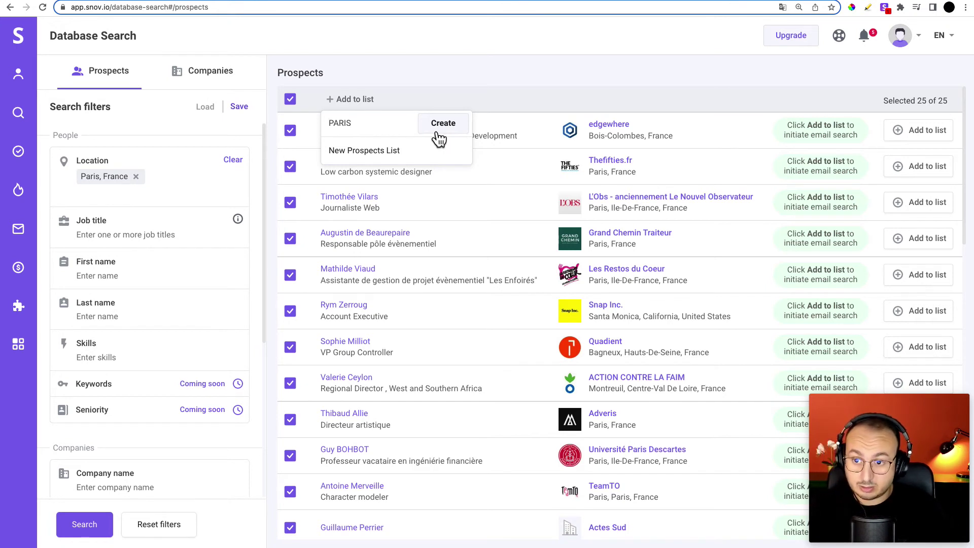
left_click(442, 132)
left_click(354, 149)
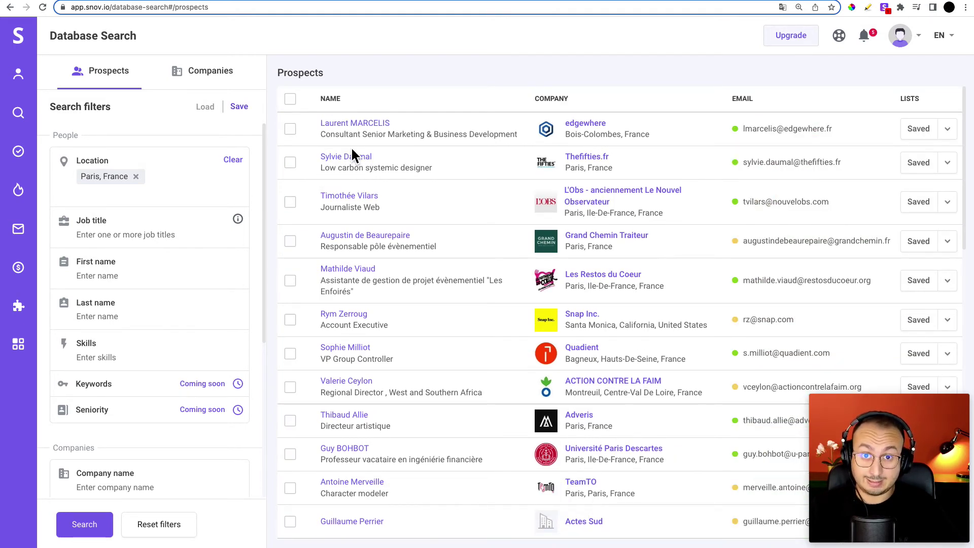
Switch the database search to companies and include France as the company location
mouse_move(400, 39)
left_mouse_down()
mouse_move(265, 55)
mouse_move(242, 100)
left_mouse_up()
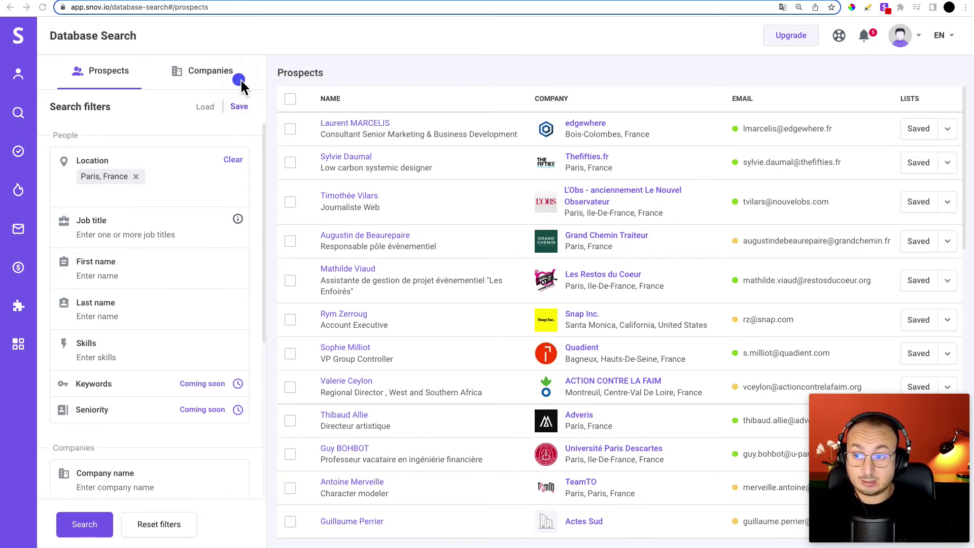
left_click(184, 72)
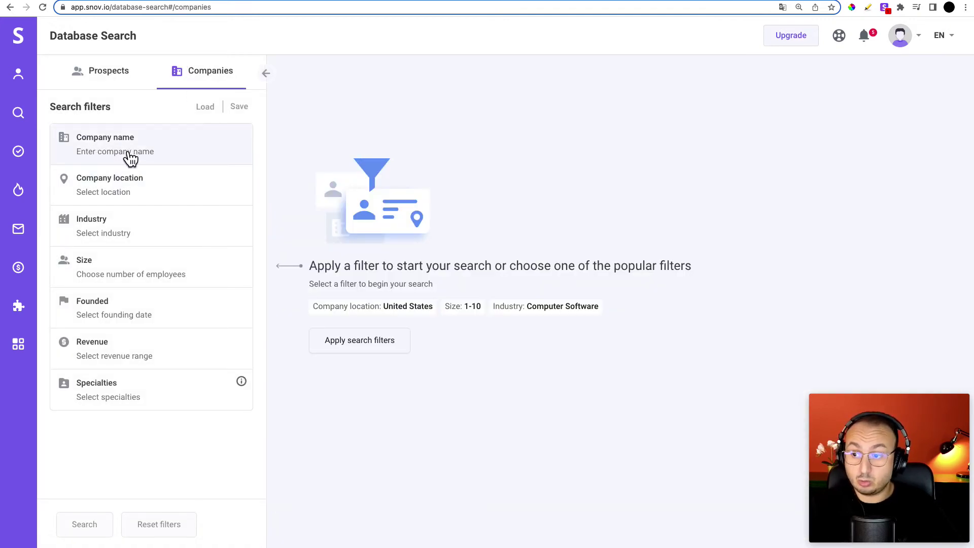
left_click(148, 194)
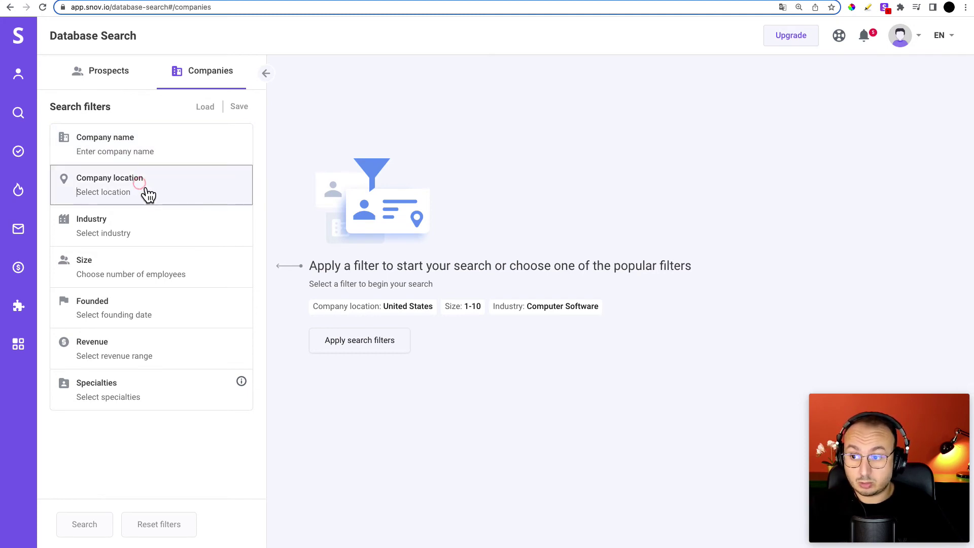
type("FRA")
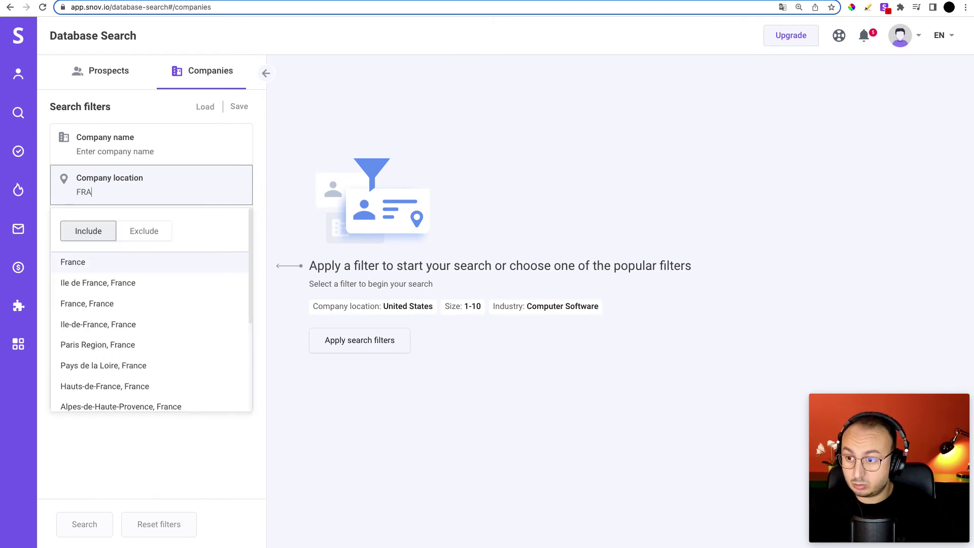
type("NCE")
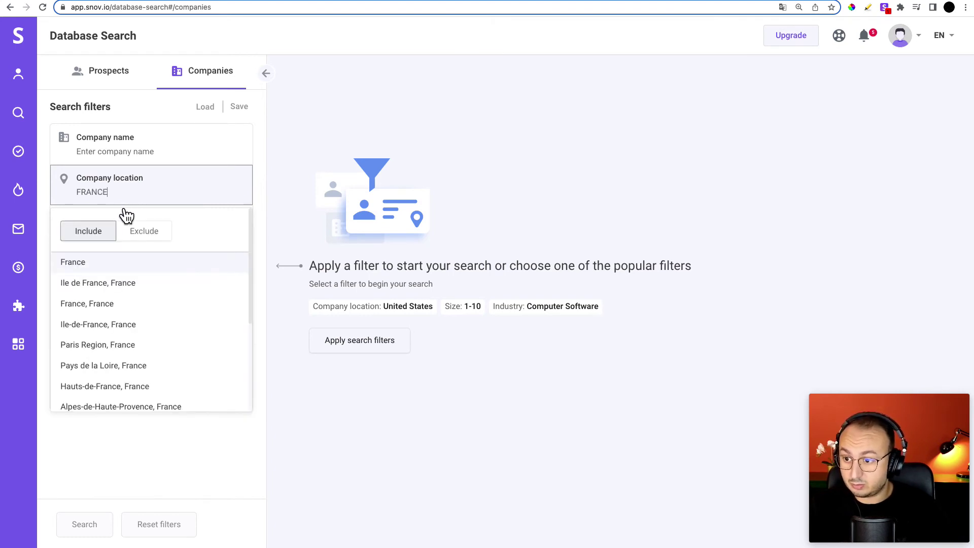
left_click(94, 261)
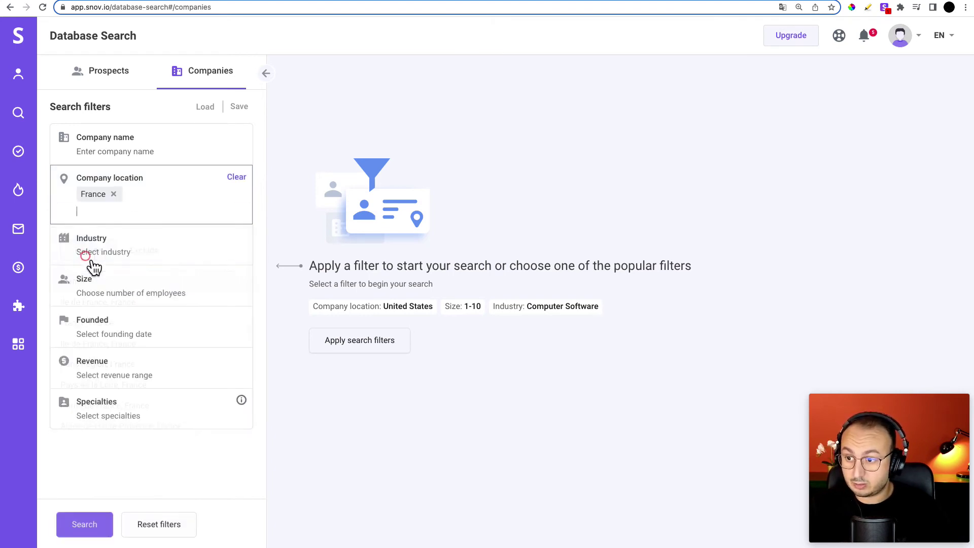
Include the Blogs industry in the company search filters
left_click(155, 243)
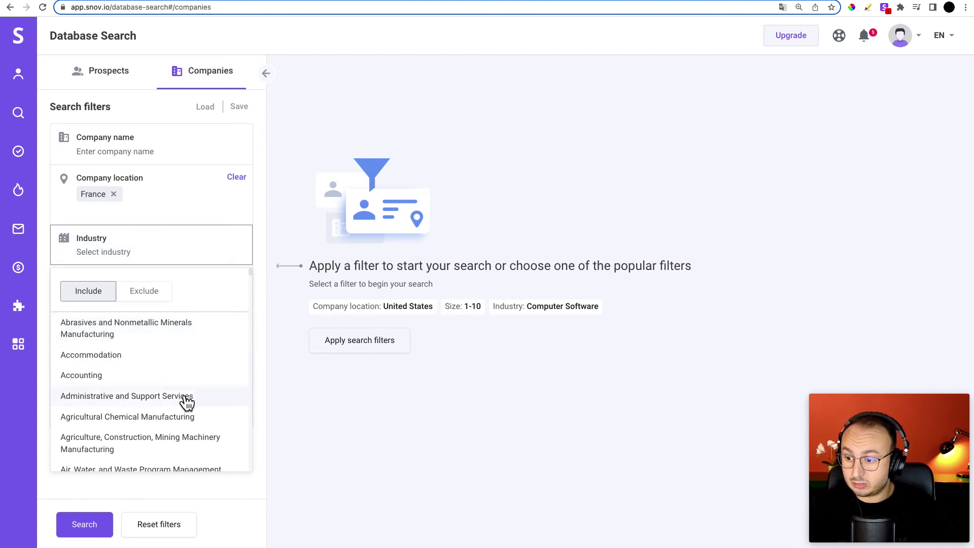
scroll(201, 391, "down", 1)
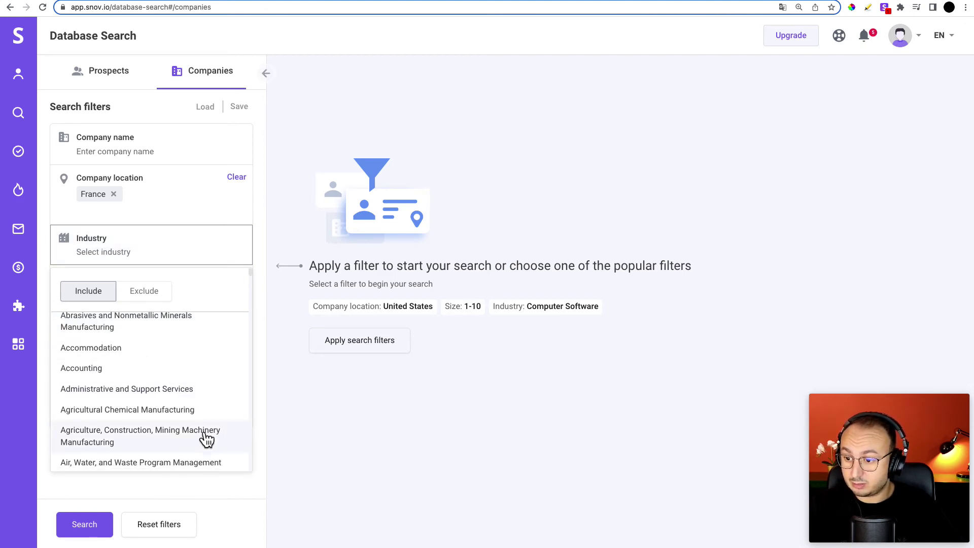
scroll(204, 402, "down", 5)
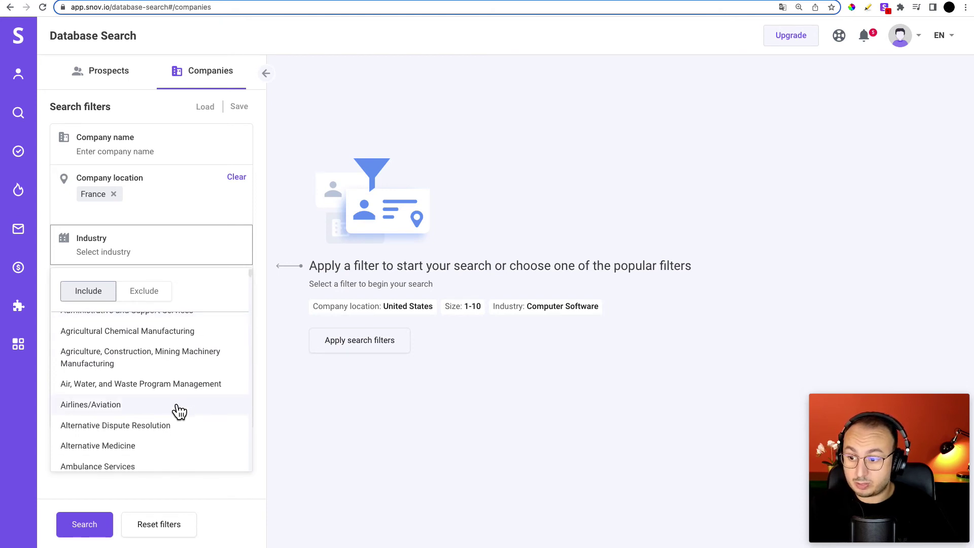
scroll(166, 412, "down", 3)
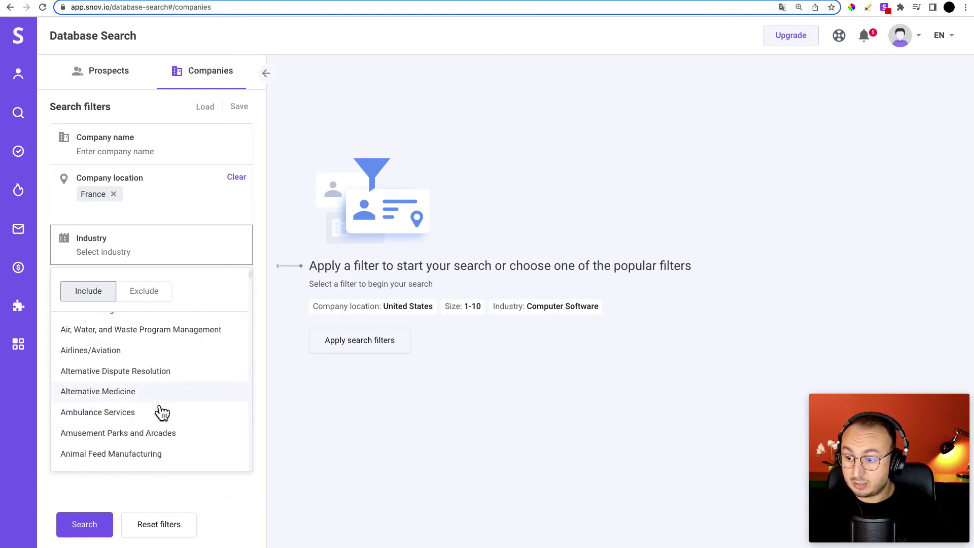
scroll(189, 405, "down", 5)
scroll(189, 406, "down", 10)
scroll(189, 405, "down", 2)
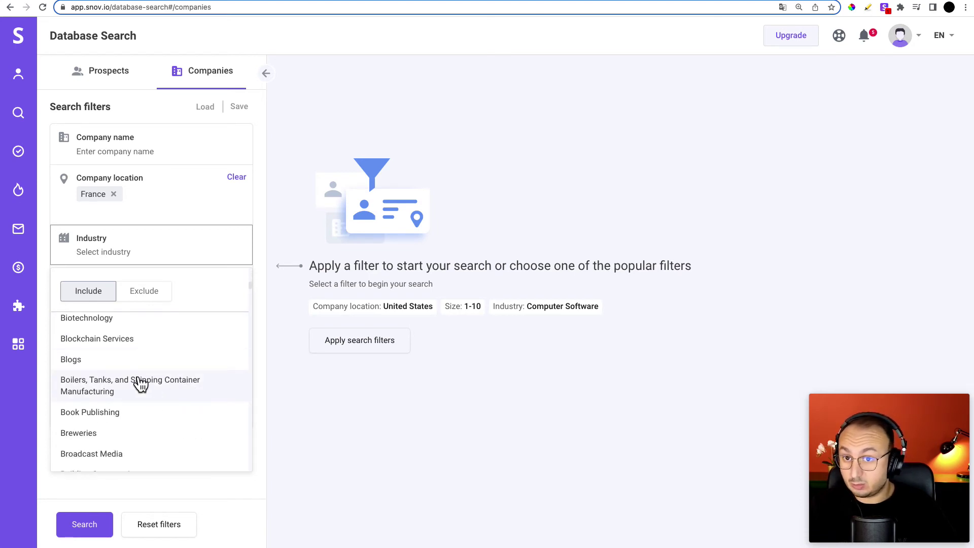
left_click(102, 369)
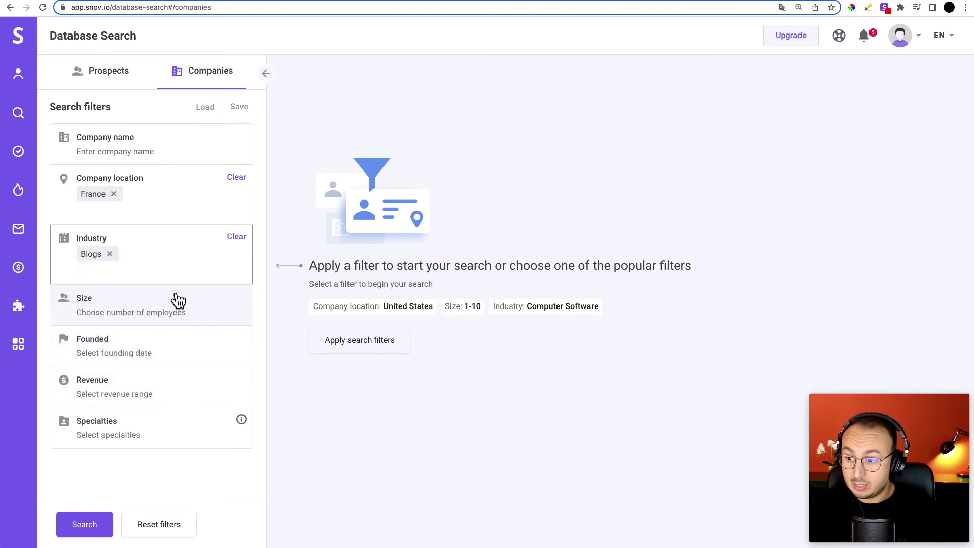
Look over the size, revenue and specialties options of the company filters without setting any
left_click(164, 298)
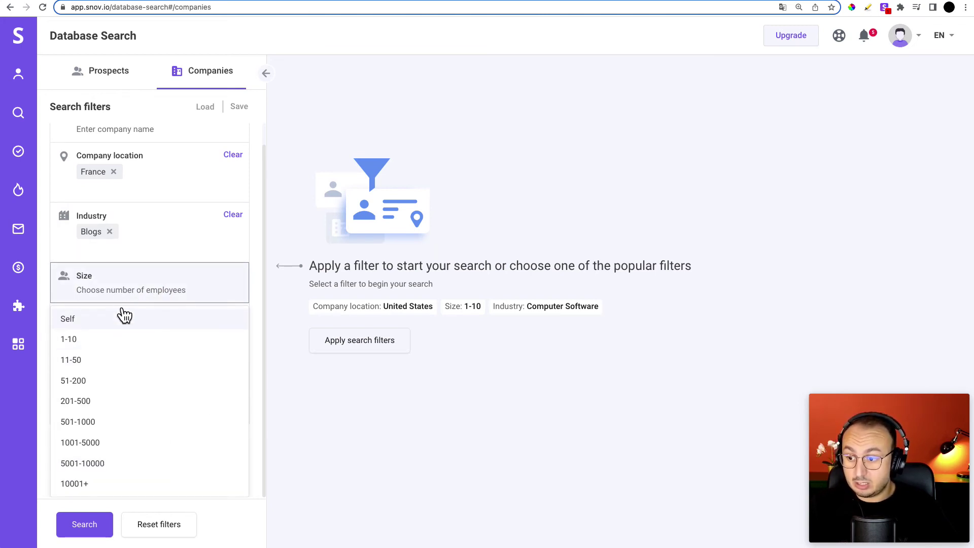
left_click(152, 298)
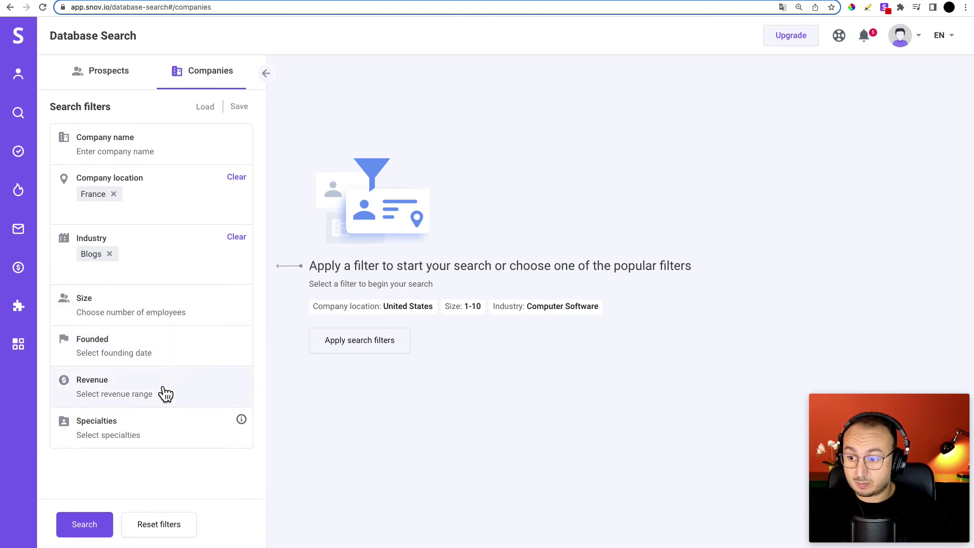
left_click(162, 388)
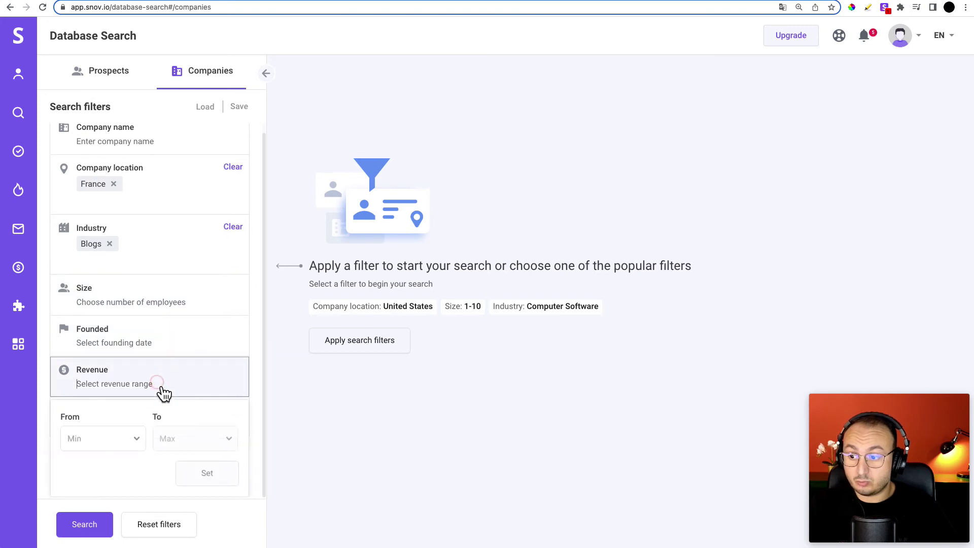
left_click(191, 384)
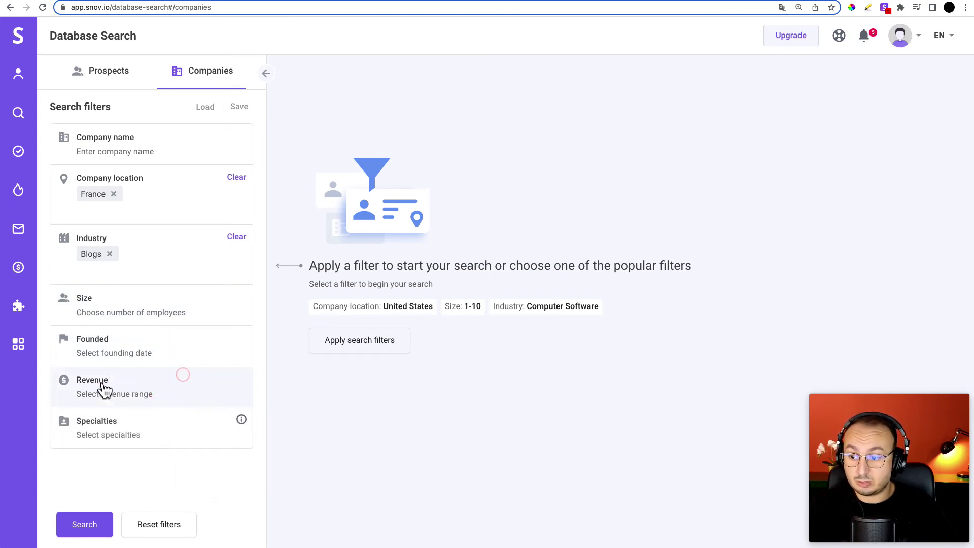
left_click(180, 428)
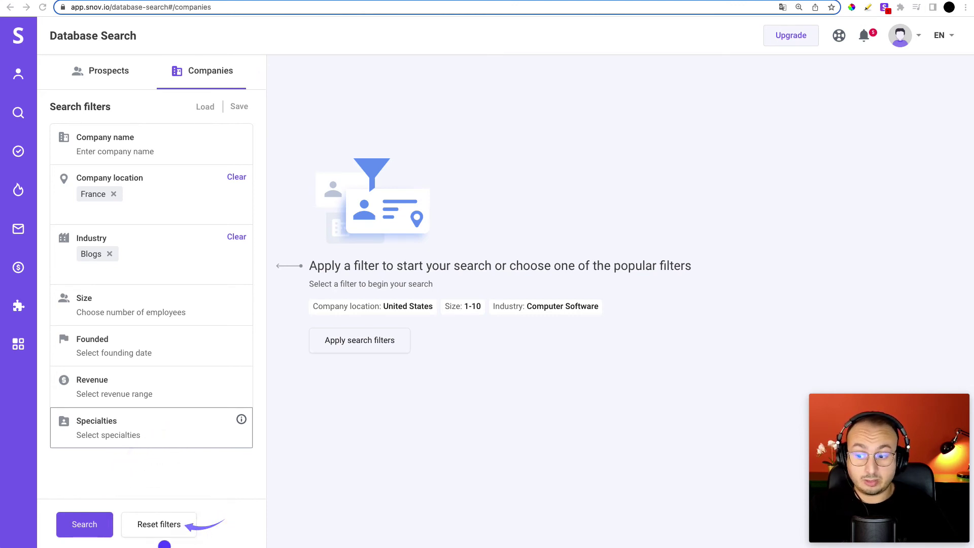
Run the company search for blogs in France and review the location and size details of the companies found
left_click(85, 526)
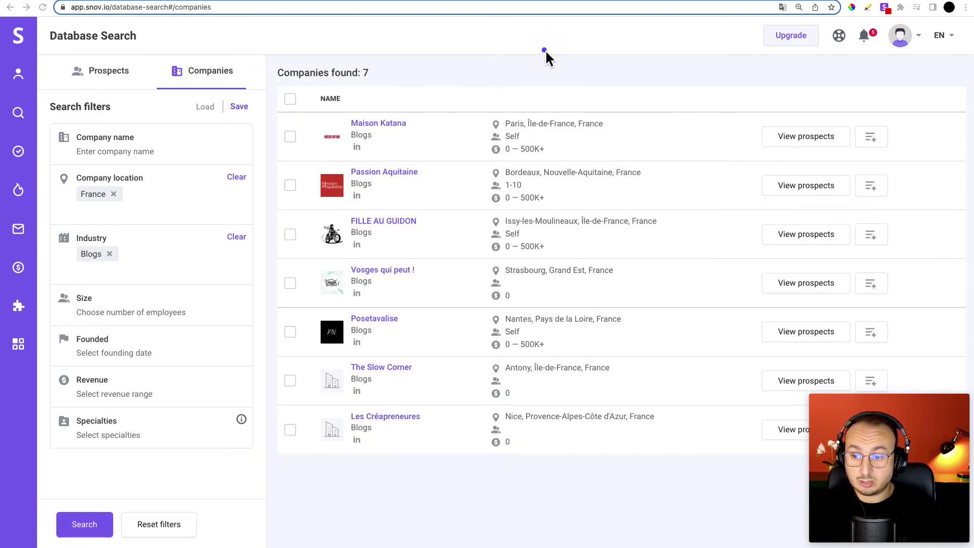
left_click_drag(538, 41, 419, 119)
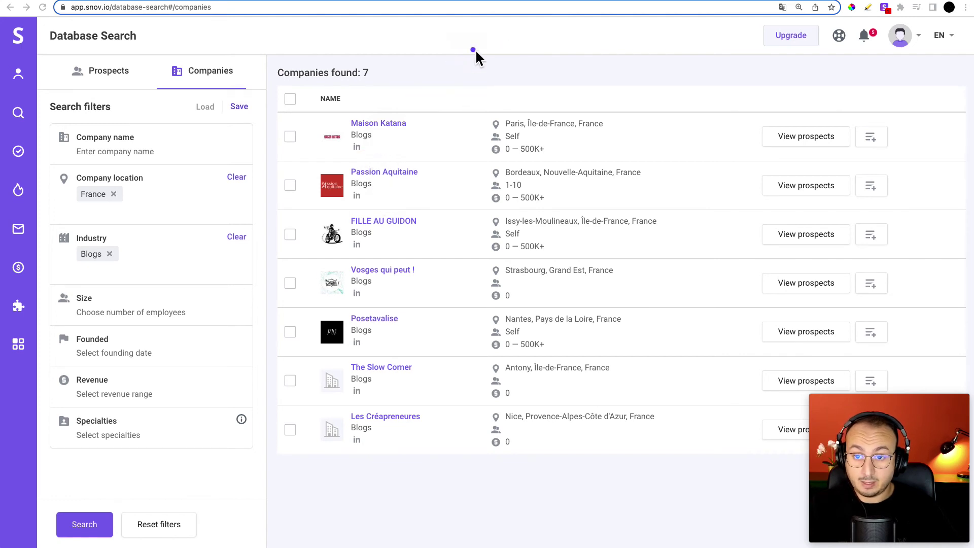
left_click_drag(529, 134, 517, 135)
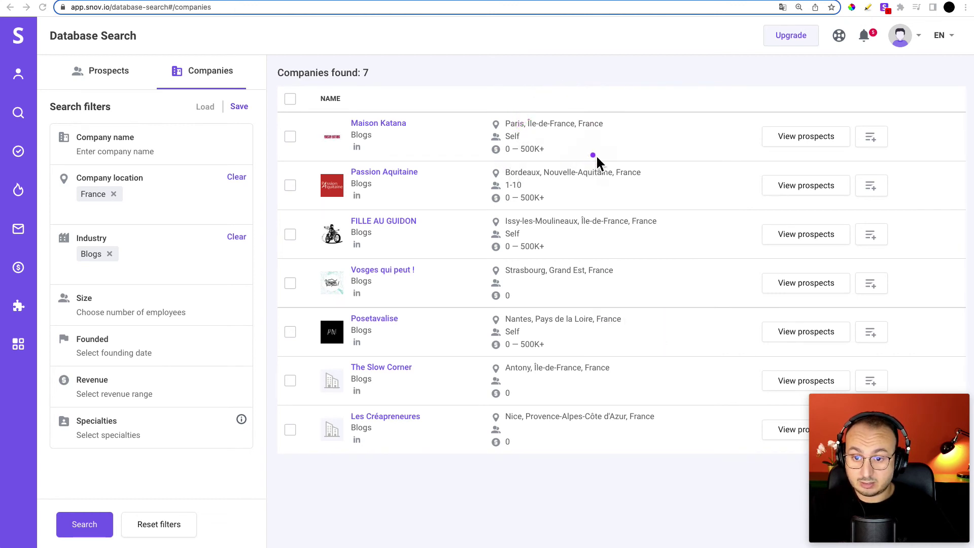
left_click_drag(630, 151, 523, 182)
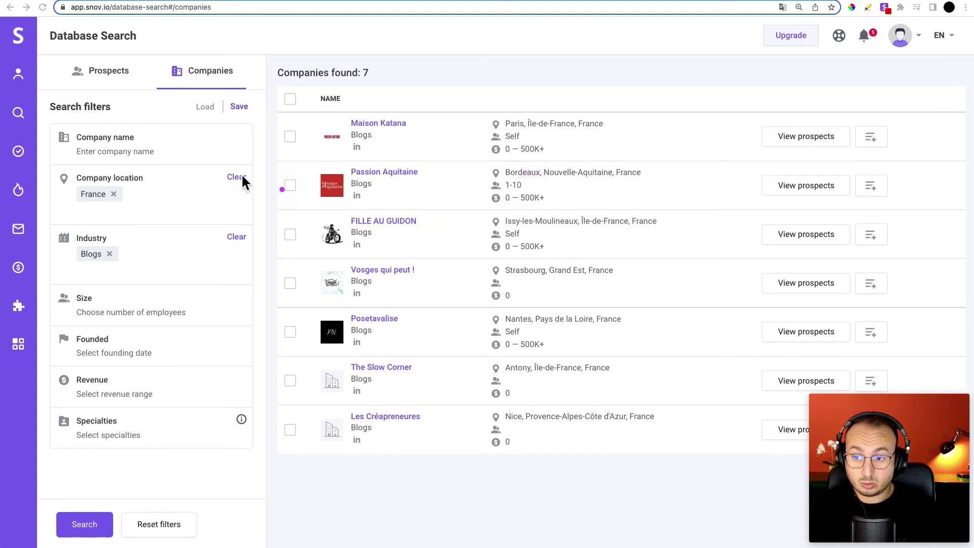
Open the prospects of the company Passion Aquitaine from the search results
left_click_drag(270, 153, 349, 171)
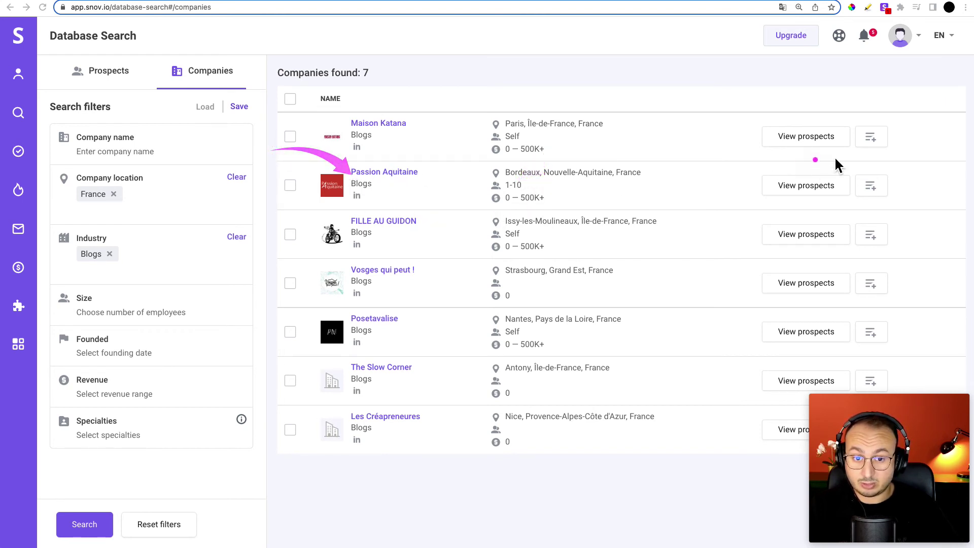
mouse_move(903, 136)
left_mouse_down()
mouse_move(805, 195)
mouse_move(841, 193)
left_mouse_up()
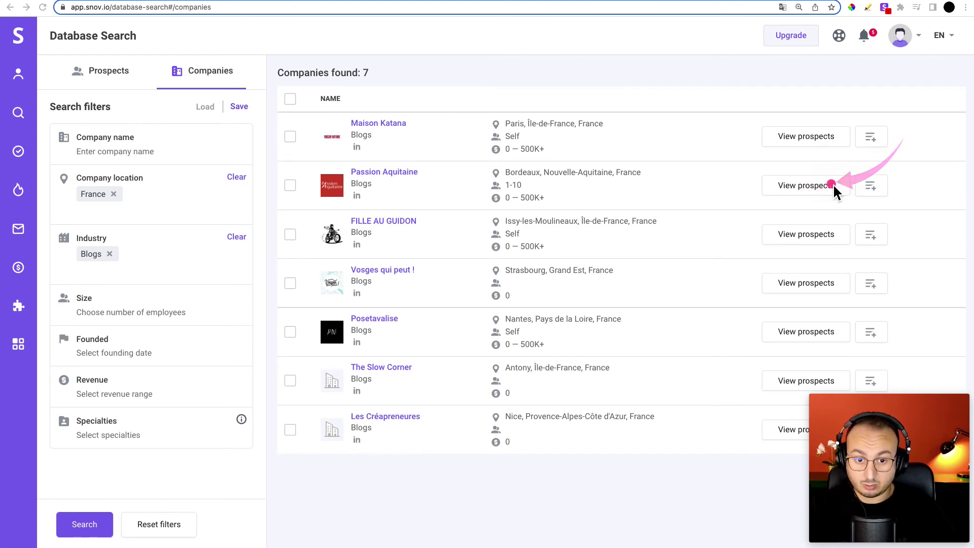
left_click(816, 192)
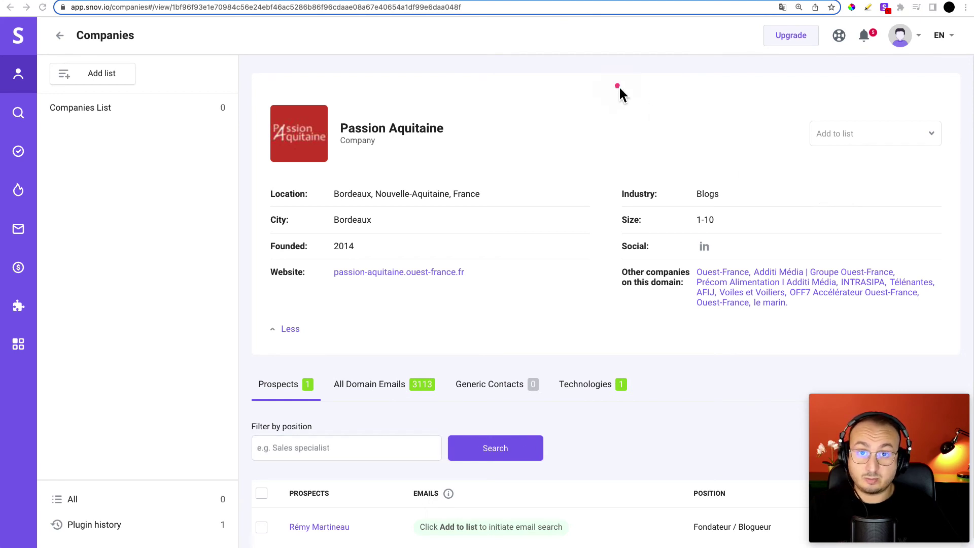
Examine Passion Aquitaine's company profile, including its founding year, website, industry and social link
left_click_drag(500, 137, 486, 135)
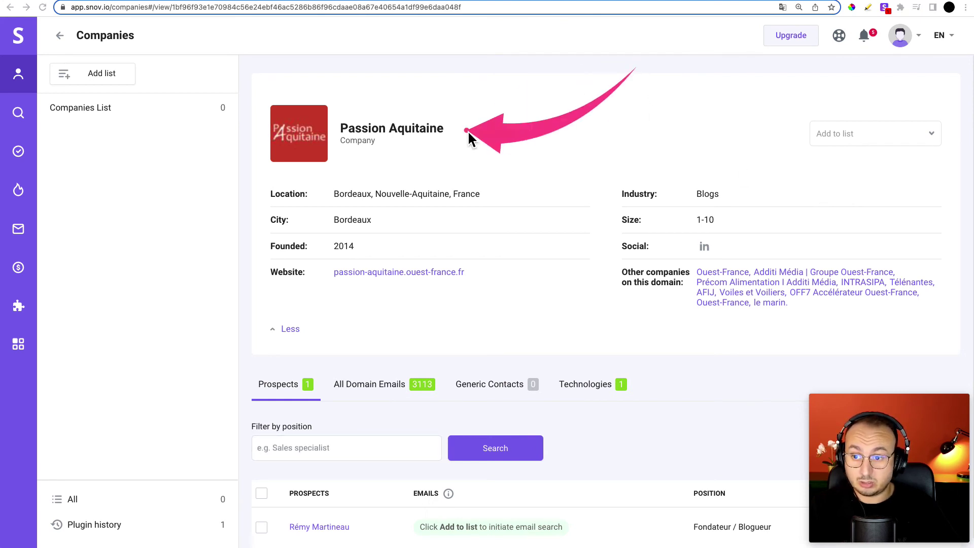
left_click_drag(490, 224, 355, 243)
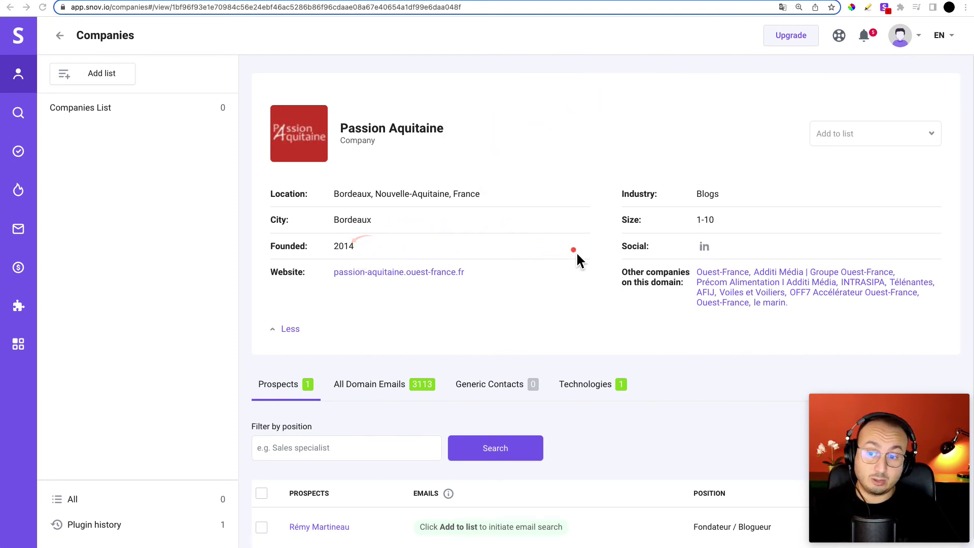
mouse_move(582, 243)
left_mouse_down()
mouse_move(507, 271)
mouse_move(464, 271)
mouse_move(461, 285)
left_mouse_up()
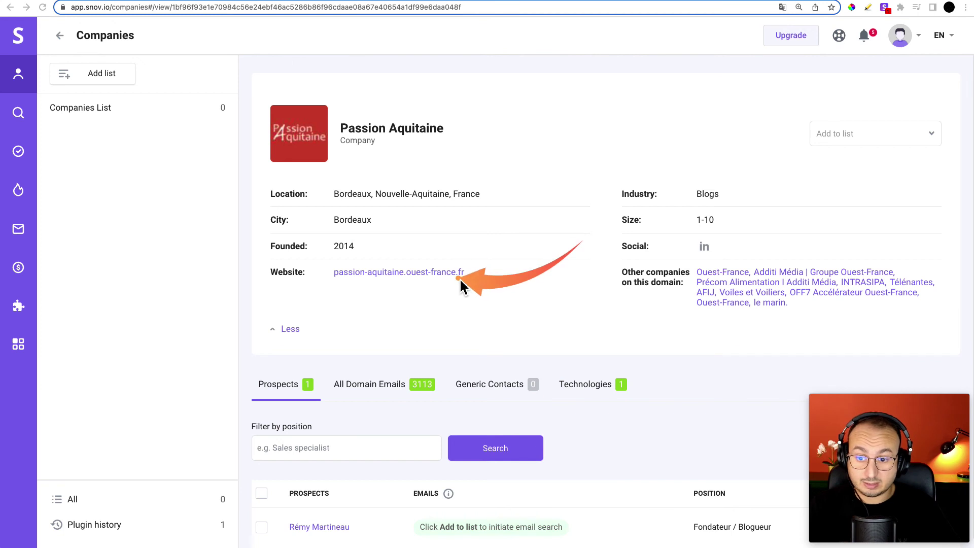
left_click_drag(870, 210, 726, 254)
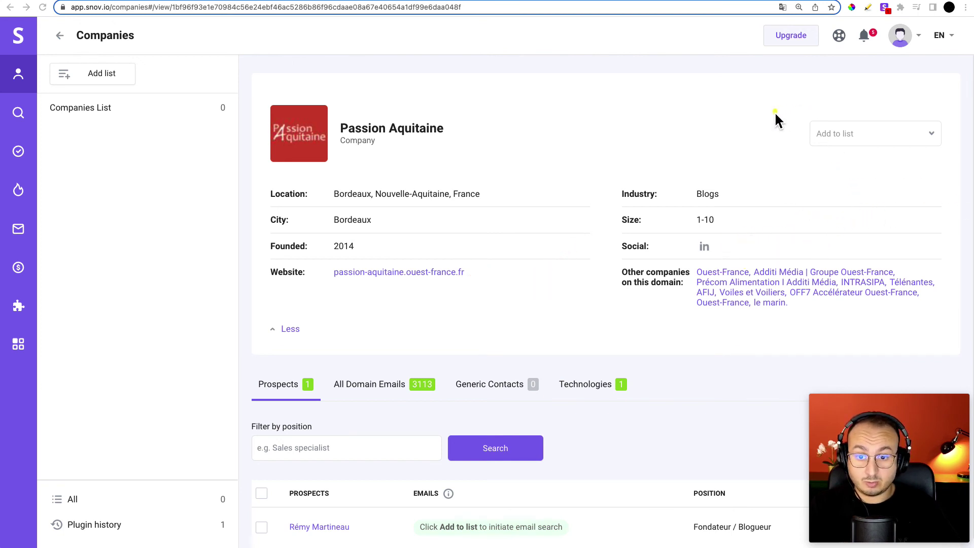
left_click_drag(735, 185, 716, 186)
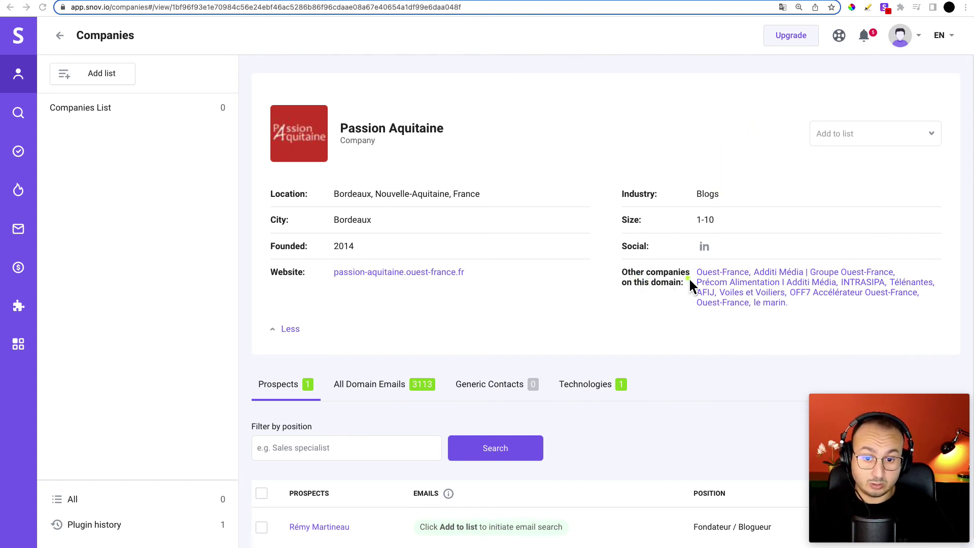
Open Précom Alimentation I Additi Média from the other companies on Passion Aquitaine's domain
mouse_move(548, 299)
left_mouse_down()
mouse_move(751, 342)
mouse_move(833, 259)
mouse_move(818, 330)
mouse_move(694, 358)
mouse_move(754, 348)
mouse_move(753, 325)
left_mouse_up()
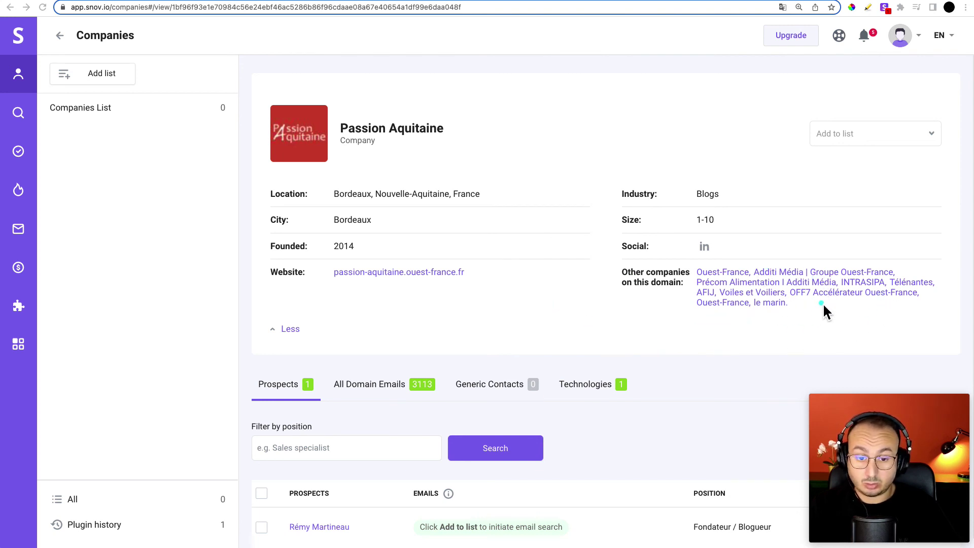
left_click(515, 310)
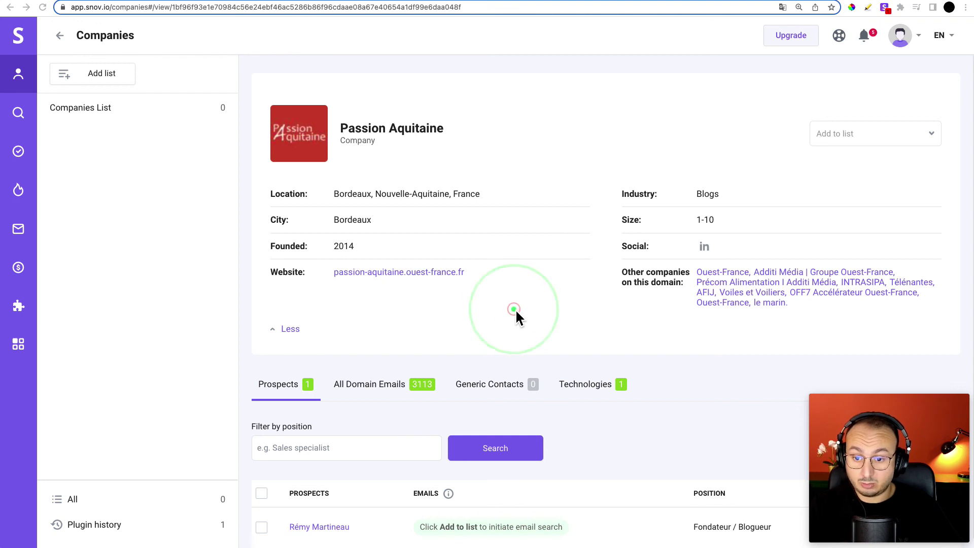
key("Tab")
scroll(518, 316, "down", 1)
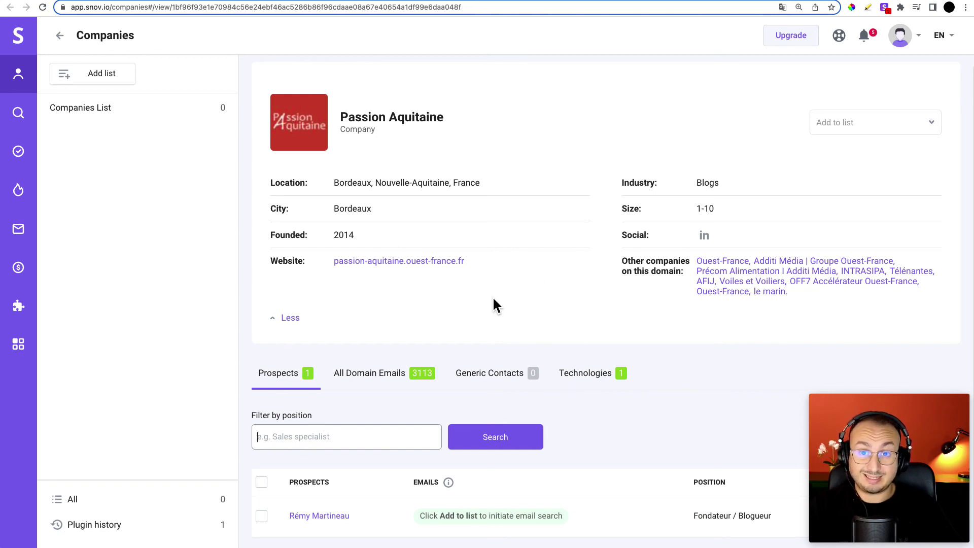
left_click(823, 281)
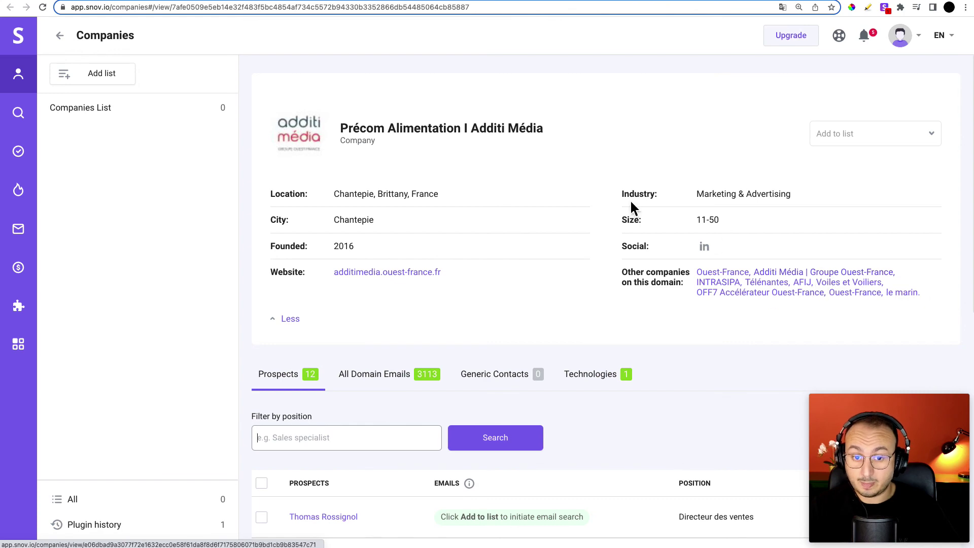
Look through the company's prospects and add the first one, a sales director, to the PARIS list
scroll(450, 324, "down", 6)
scroll(451, 328, "down", 3)
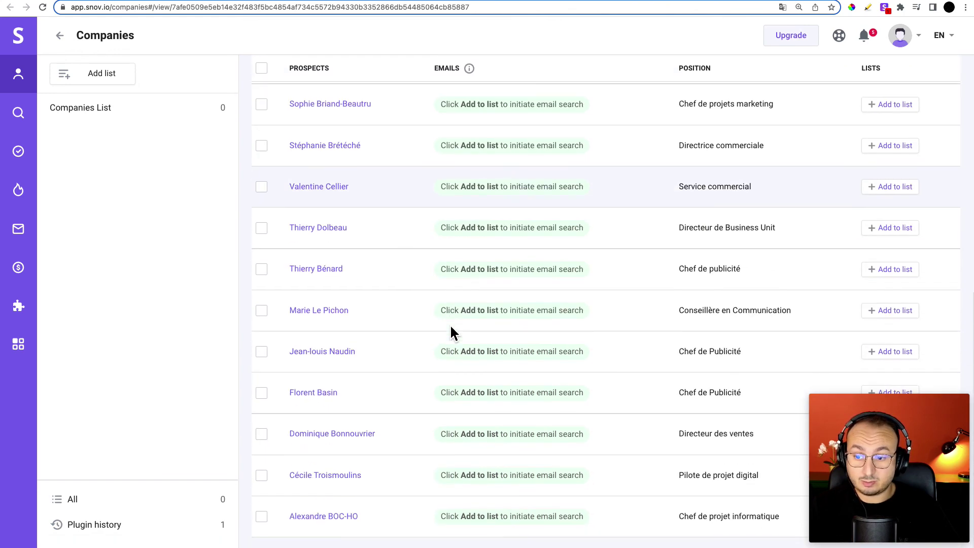
scroll(452, 331, "up", 3)
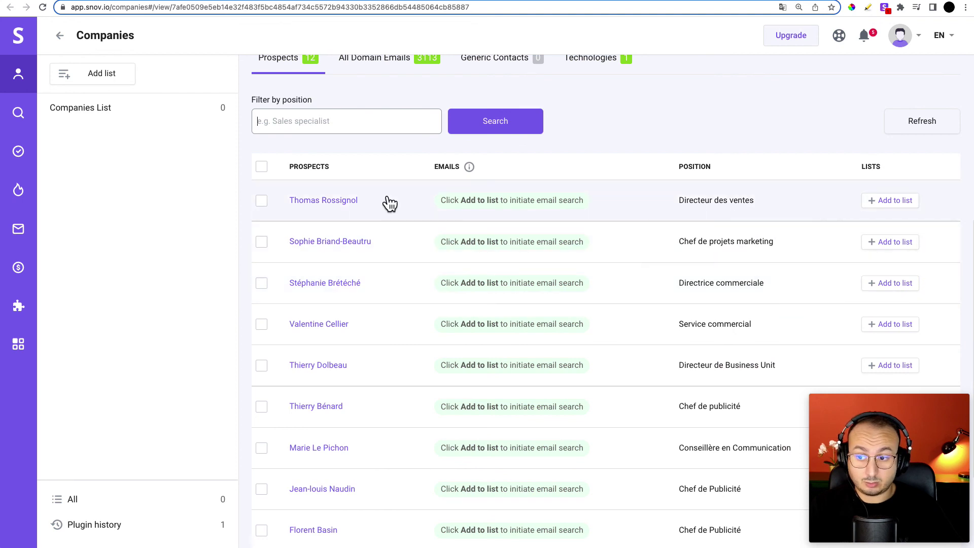
left_click(261, 201)
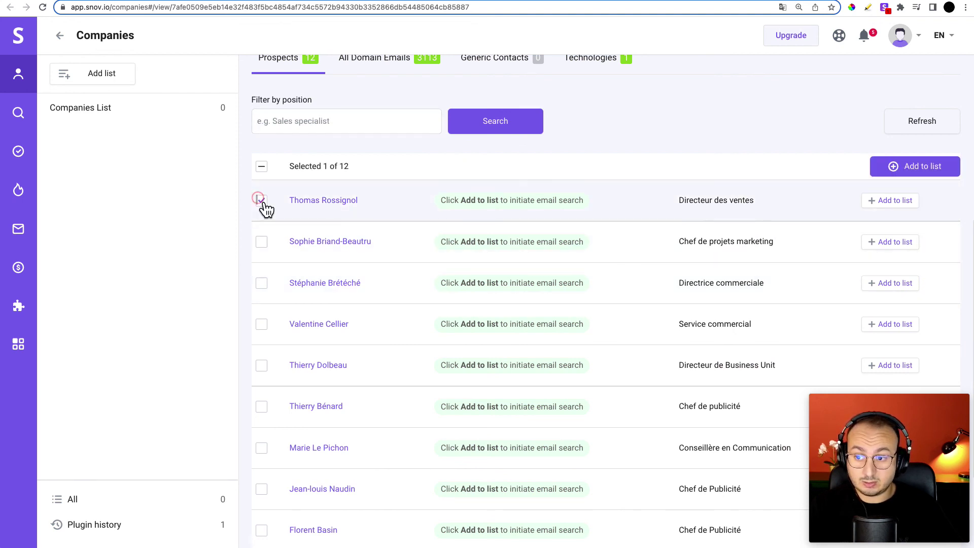
left_click(898, 201)
left_click(801, 264)
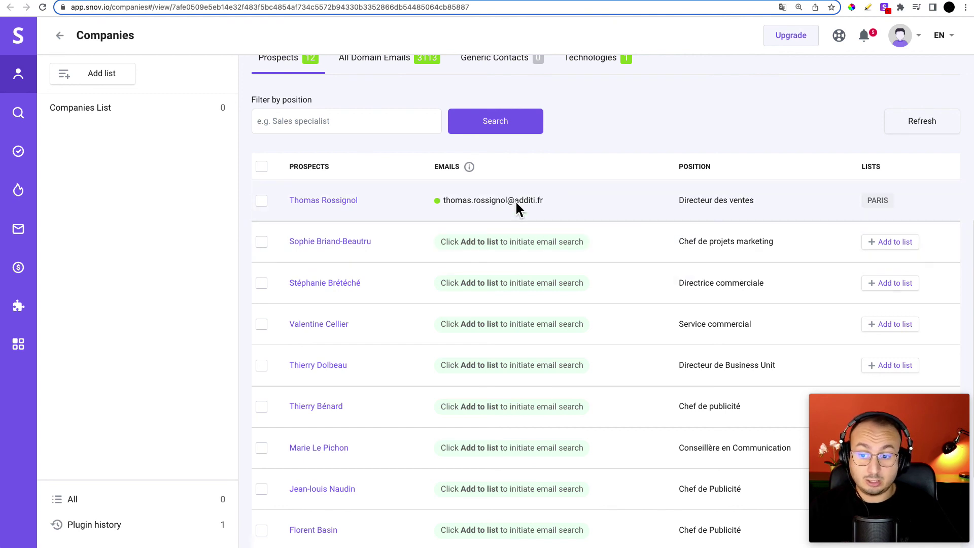
Select all the prospects of Précom Alimentation I Additi Média and clear the selection
left_click(262, 167)
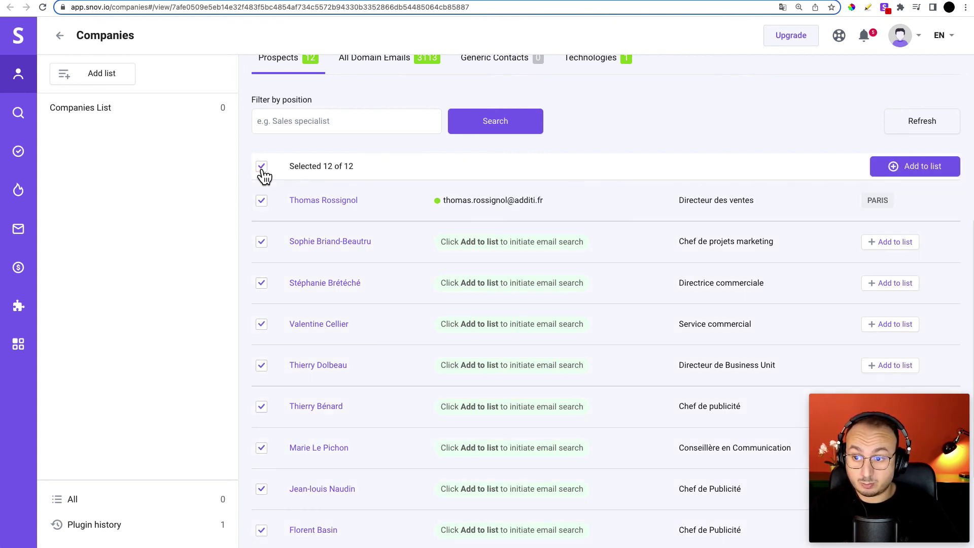
left_click(261, 167)
scroll(594, 381, "up", 5)
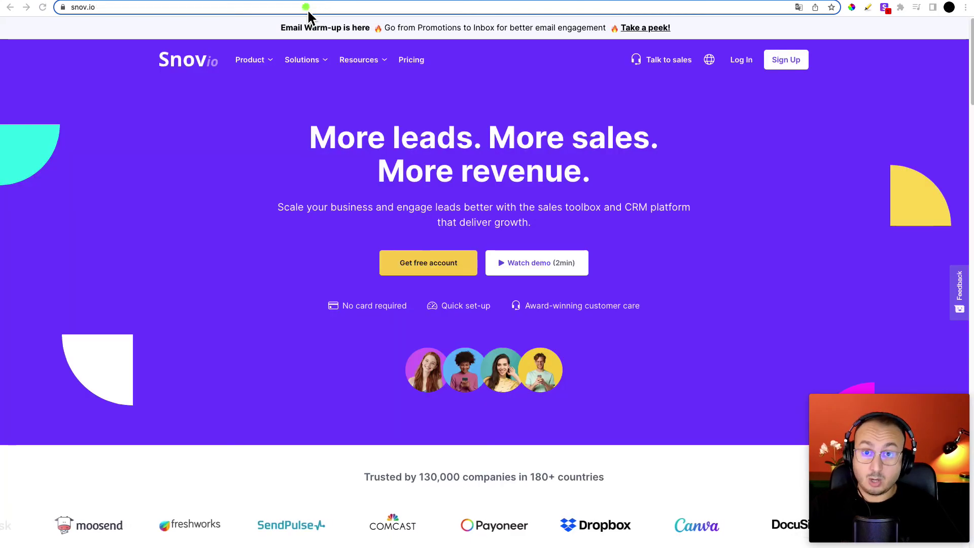
mouse_move(237, 322)
left_mouse_down()
mouse_move(214, 145)
mouse_move(196, 91)
left_mouse_up()
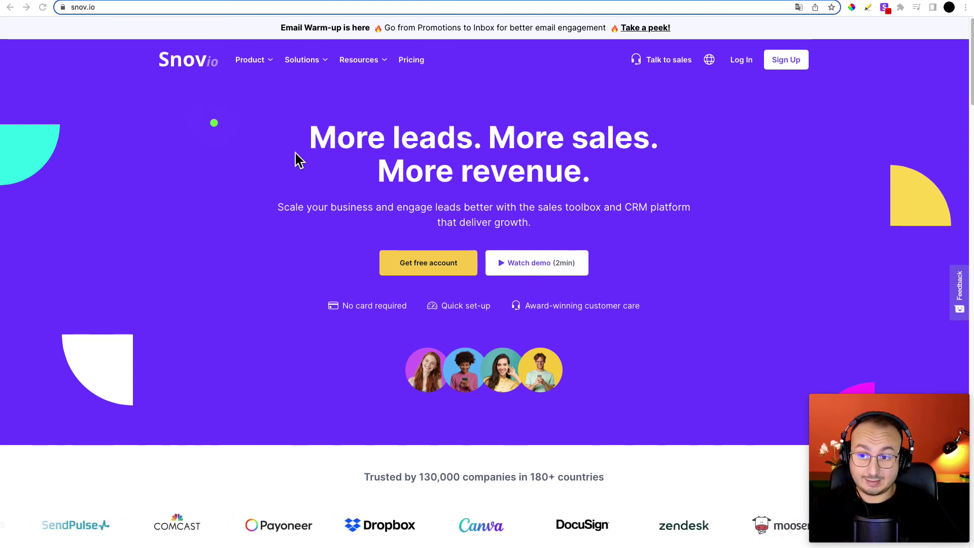
mouse_move(268, 136)
left_mouse_down()
mouse_move(299, 151)
mouse_move(406, 250)
left_mouse_up()
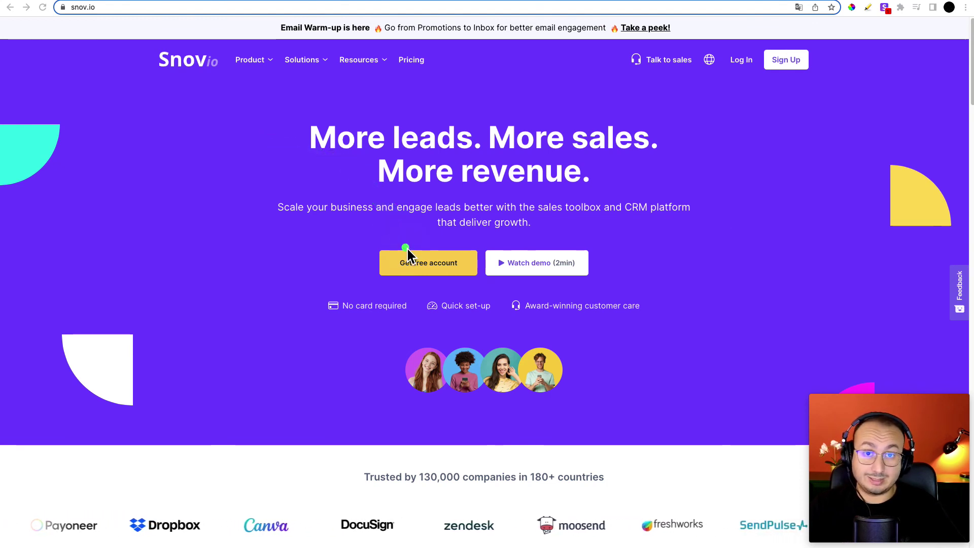
left_click(404, 248)
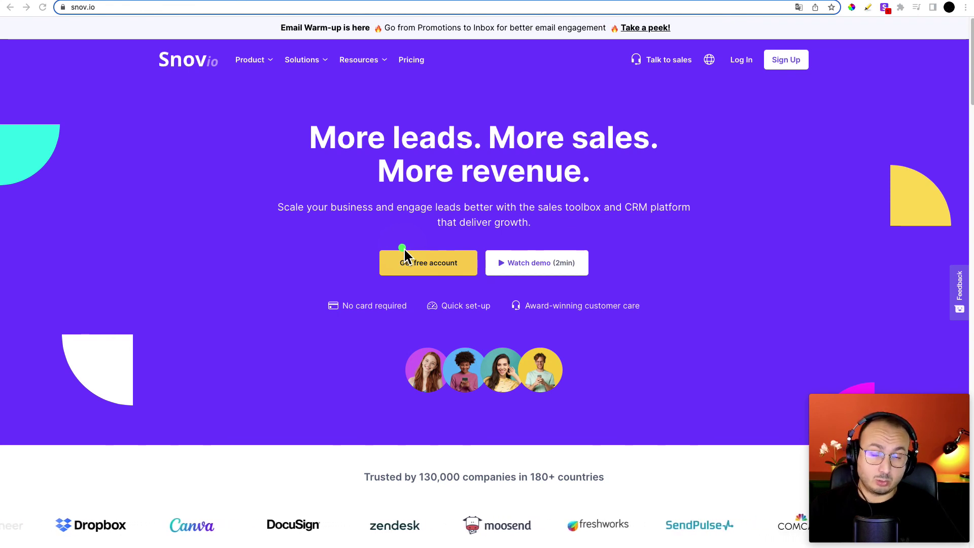